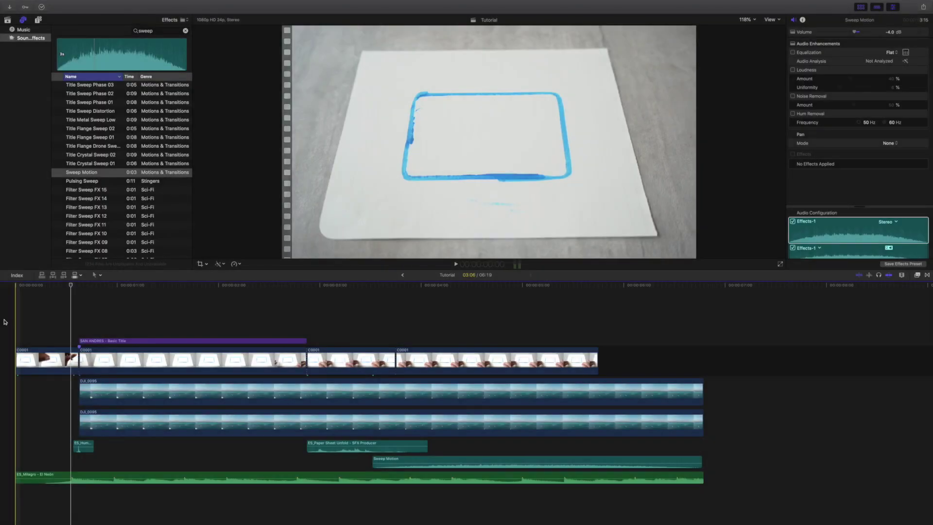
Play the finished Tutorial edit from the beginning of the timeline
key("Home")
key("super+shift+a")
key("space")
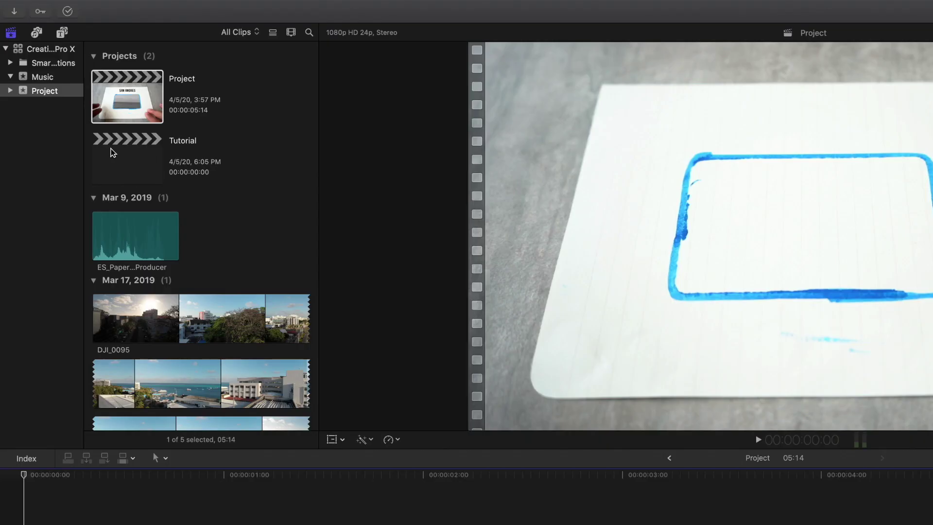
Open the empty Tutorial project and add clip C0001 at the start of its timeline
double_click(112, 151)
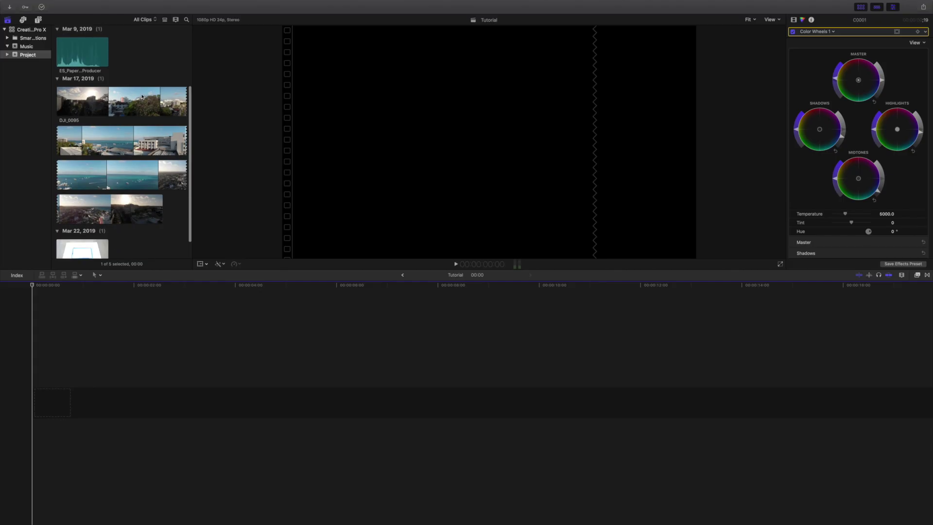
scroll(132, 376, "down", 5)
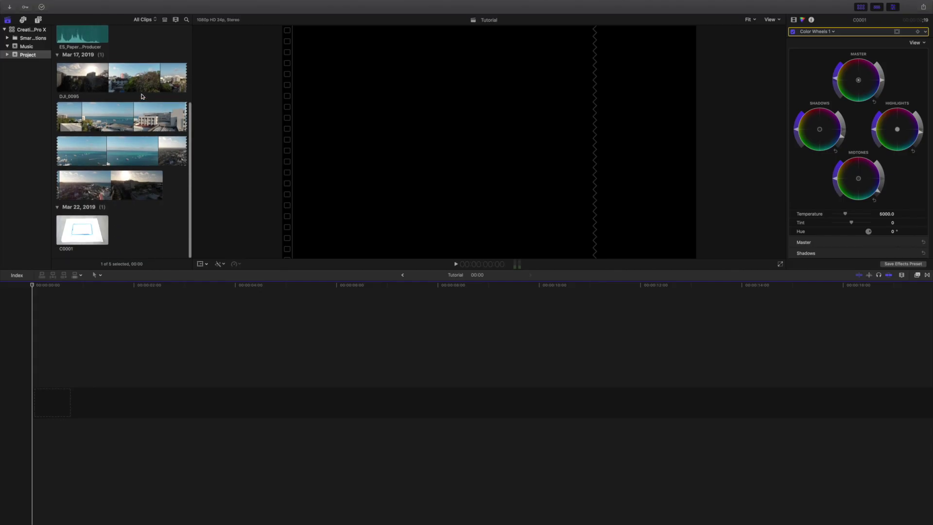
left_click(77, 229)
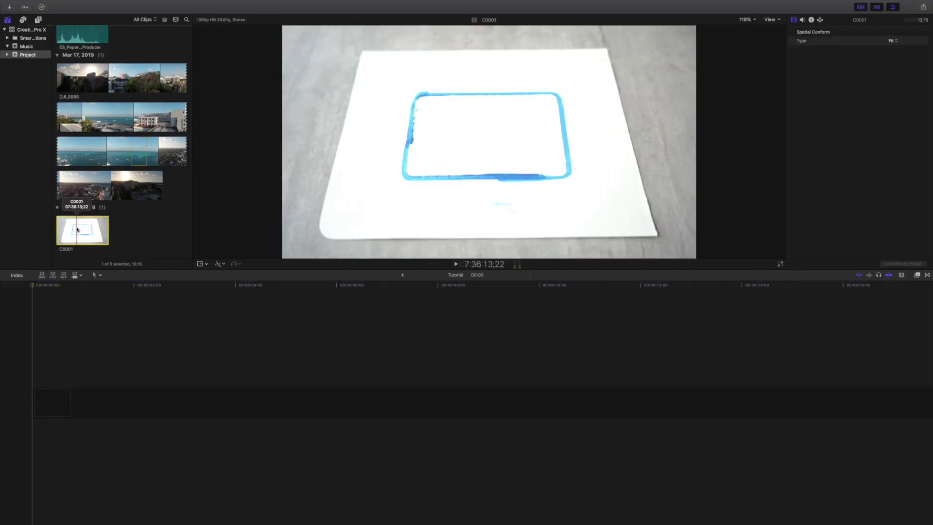
left_click_drag(78, 229, 37, 396)
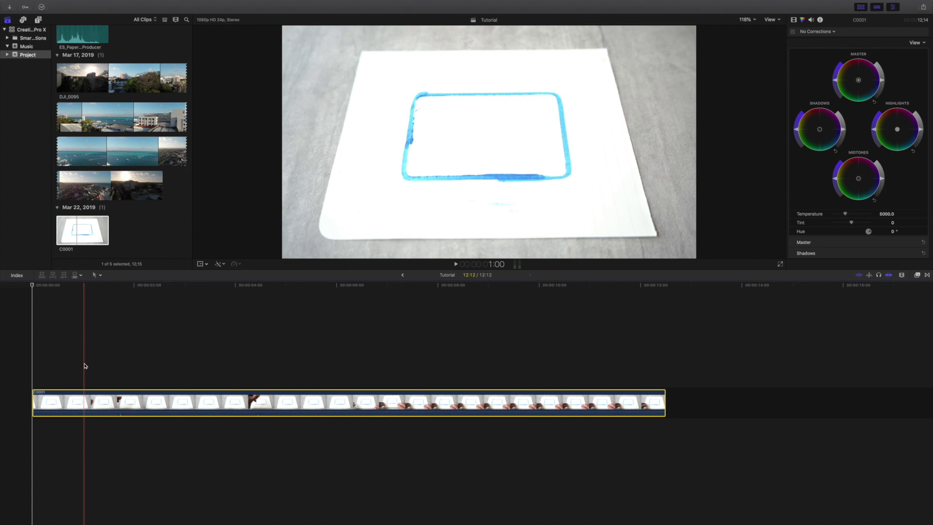
Split clip C0001 at 3:18 on the timeline, remove the part before the cut, and play the result
left_click(223, 386)
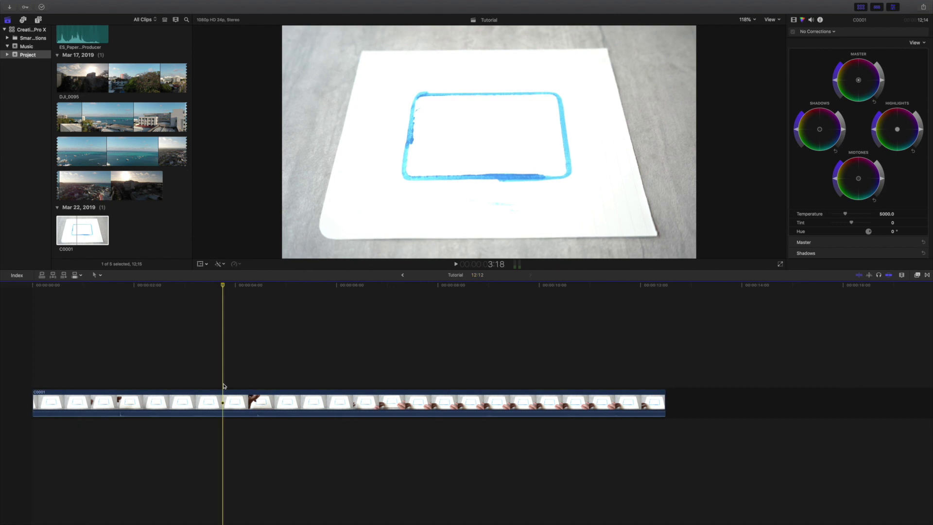
left_click(223, 398)
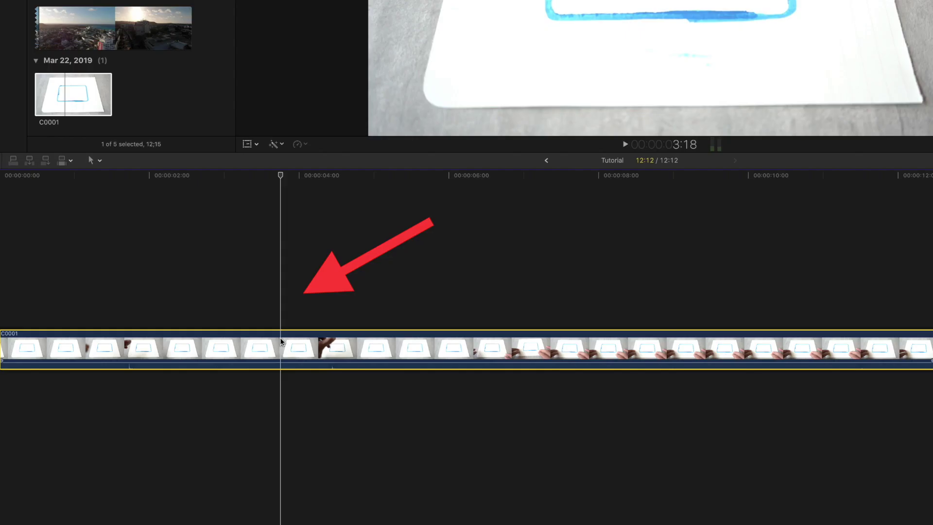
key("super+b")
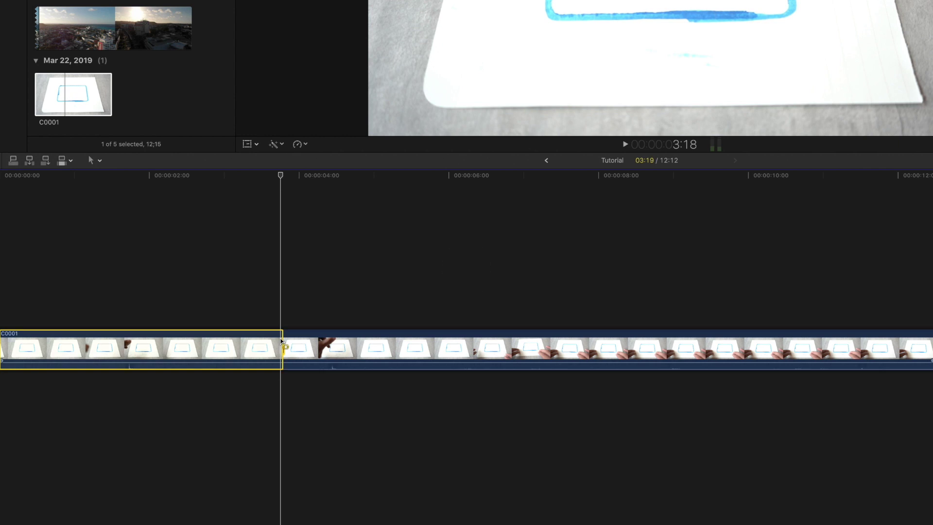
key("Delete")
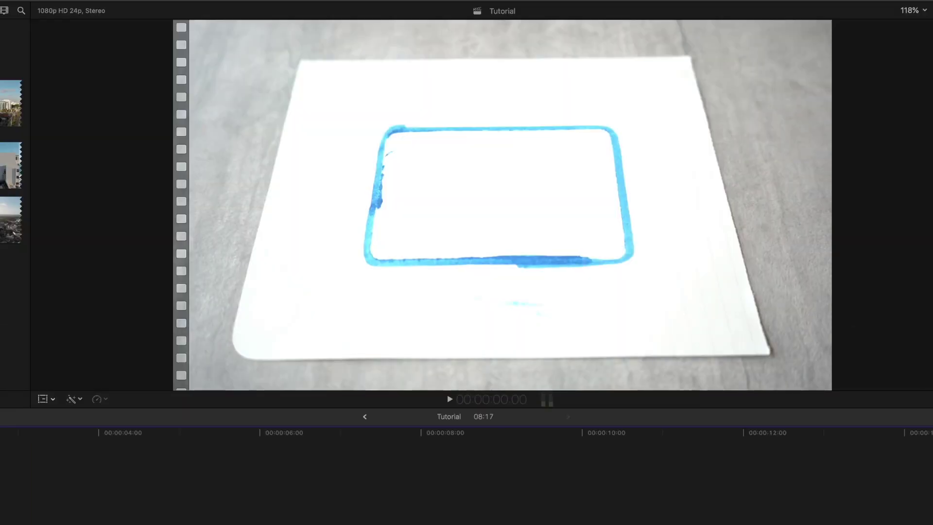
key("space")
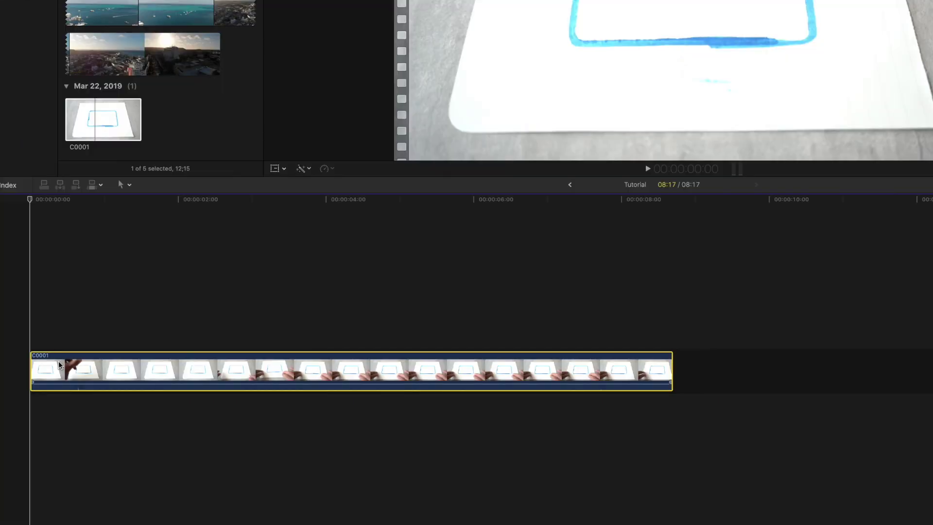
Detach the audio from clip C0001 and delete it
key("ctrl+shift+s")
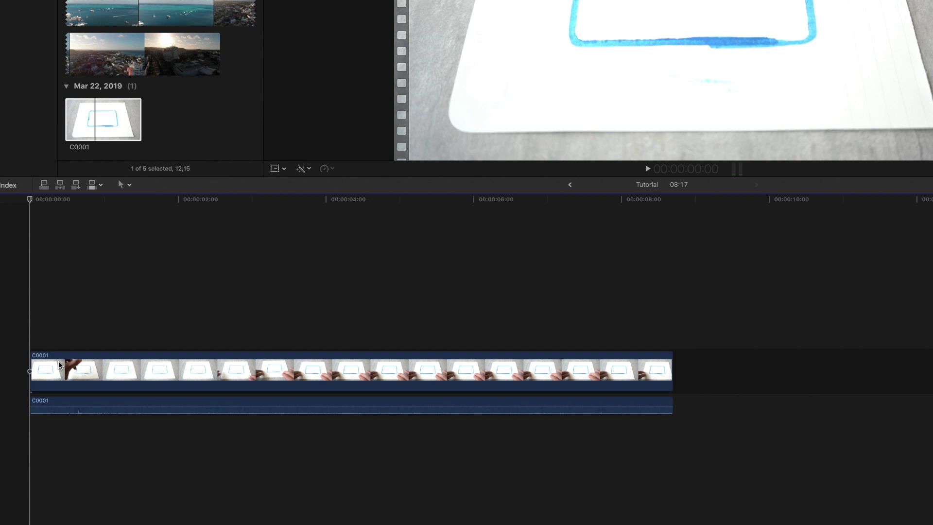
left_click(109, 403)
key("Delete")
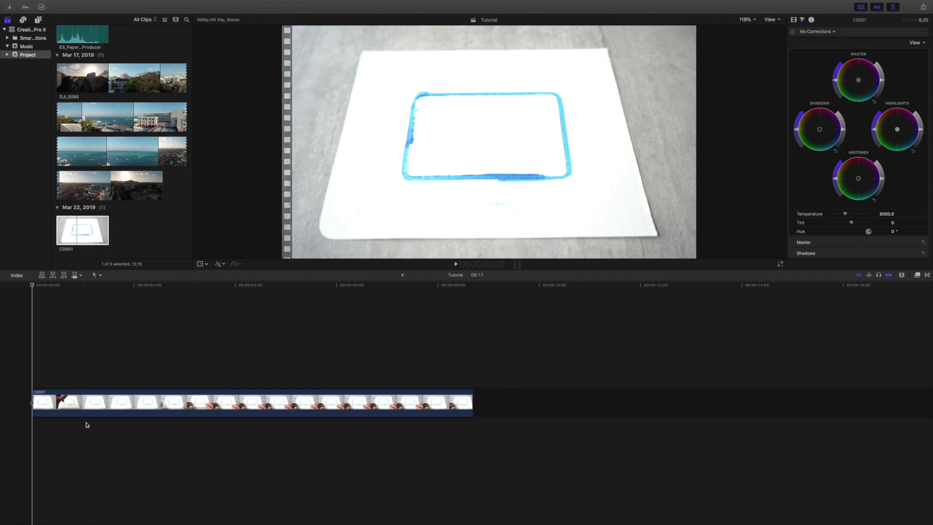
Show the RGB Parade scope, darken clip C0001 with a Color Wheels correction, and restore the default workspace
left_click(188, 4)
left_click(311, 97)
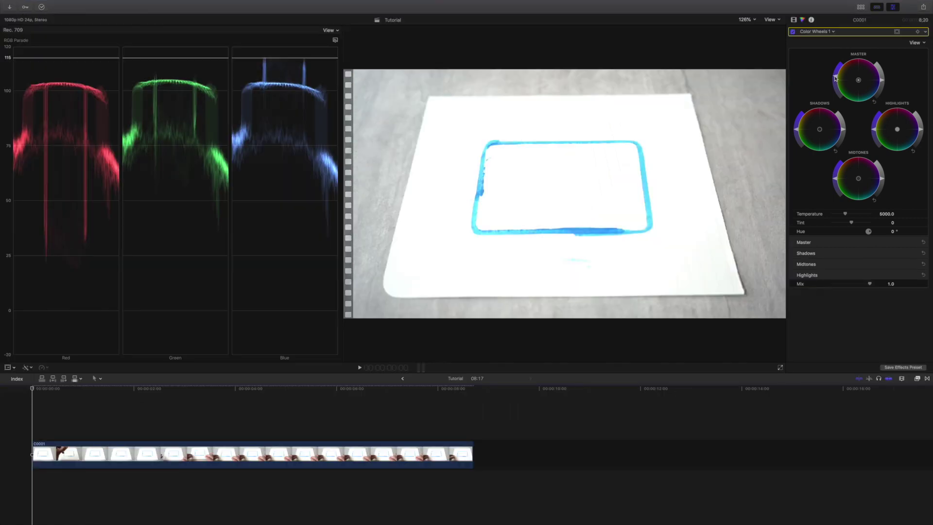
key("super+0")
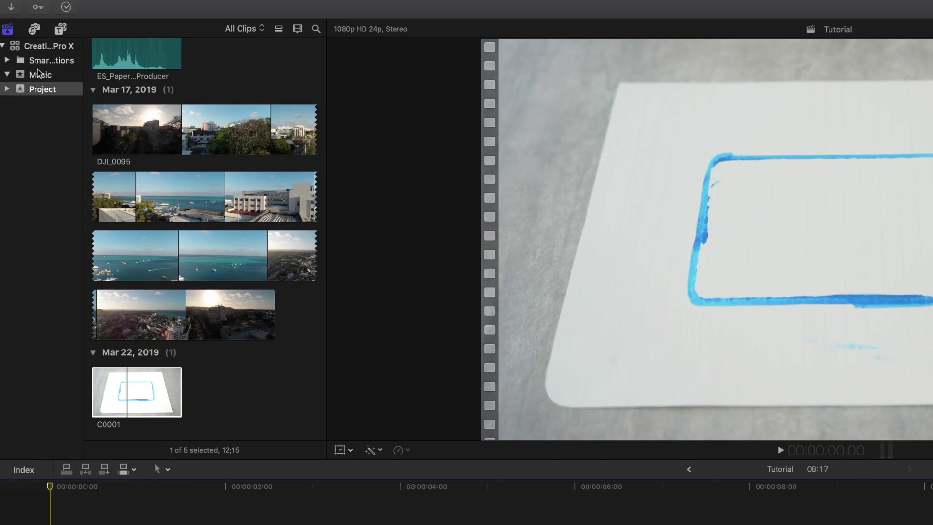
Add the song ES_Milagro - El Neón from the Music event below the video, starting at the beginning of the timeline
left_click(29, 47)
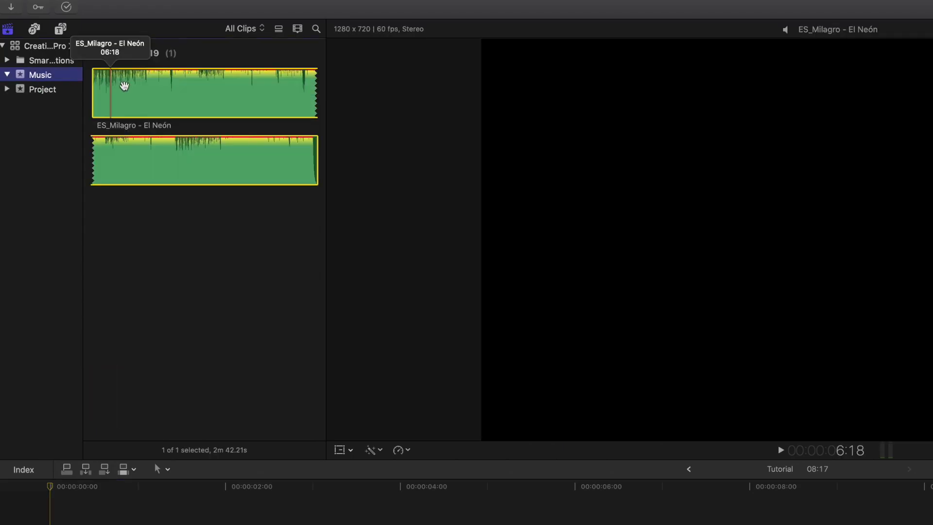
left_click_drag(124, 86, 46, 524)
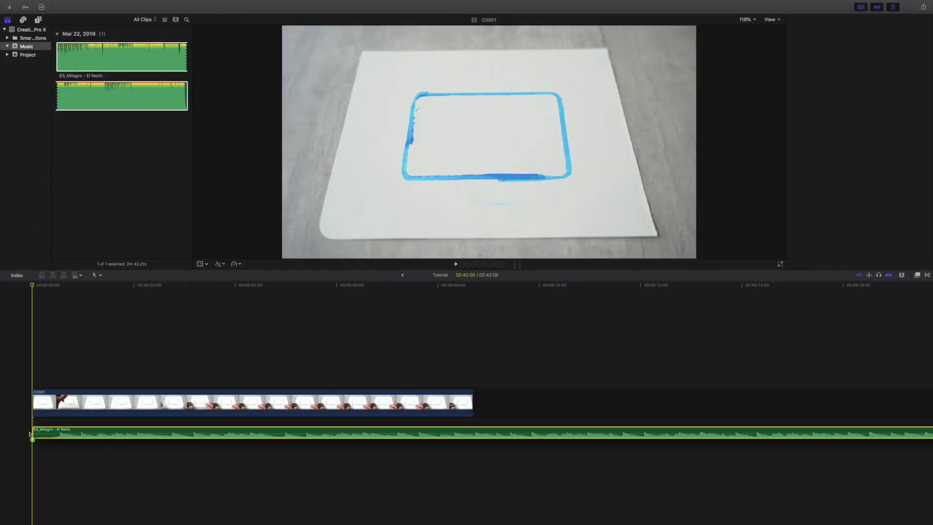
left_click_drag(30, 434, 30, 434)
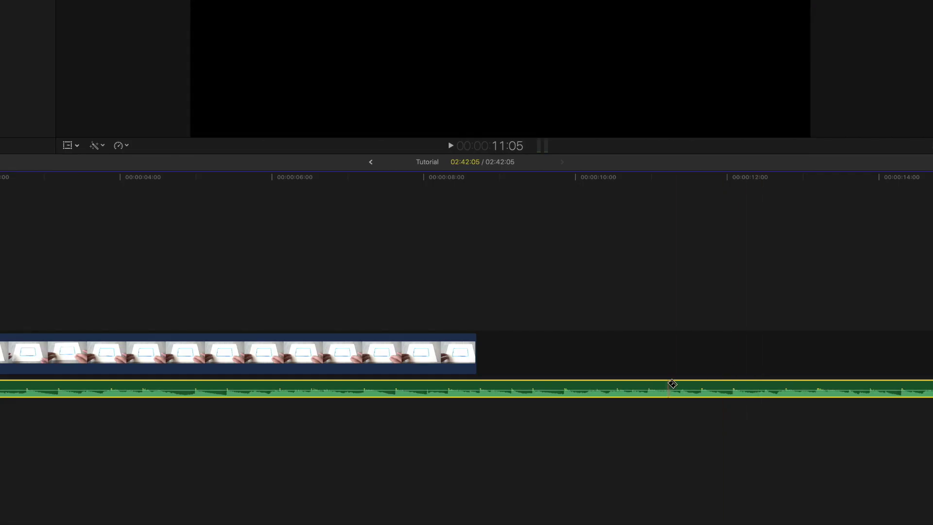
Cut the music at about 11:05 and delete the remainder together with the gap after clip C0001
key("super+b")
left_click(702, 386)
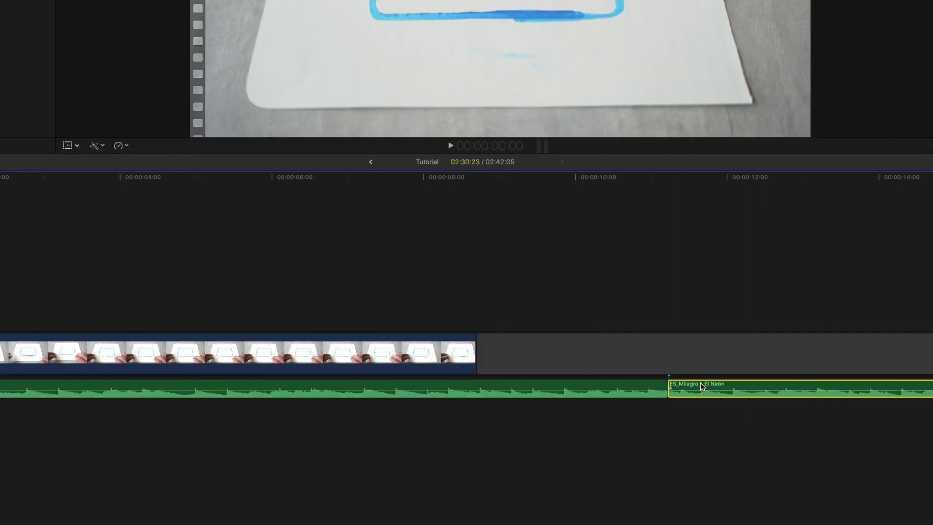
key("Delete")
left_click(669, 360)
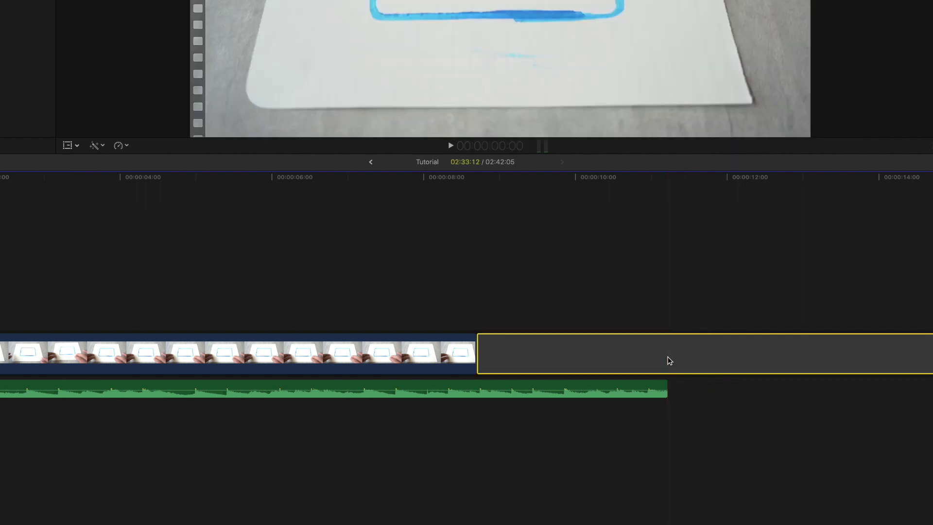
key("Delete")
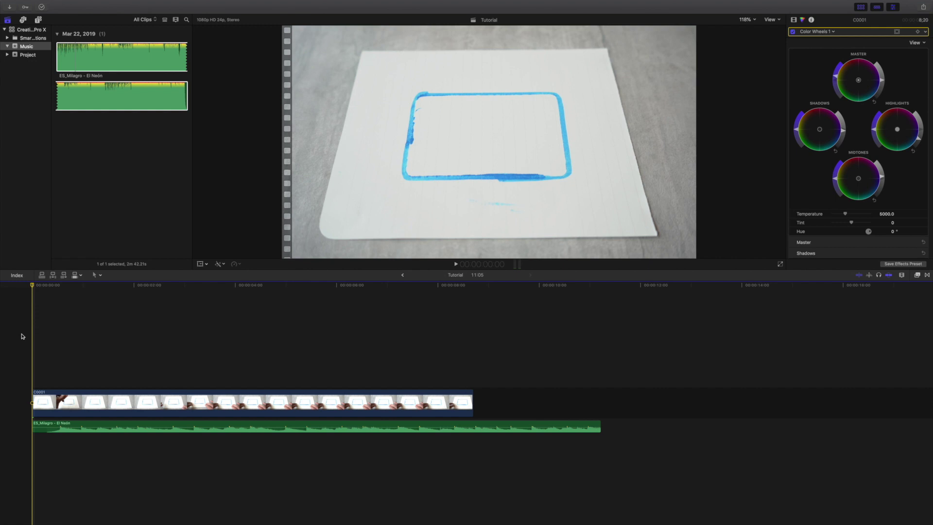
Find the finger-snap frame at 00:16 and shift the music so its first beat lines up with it
key("space")
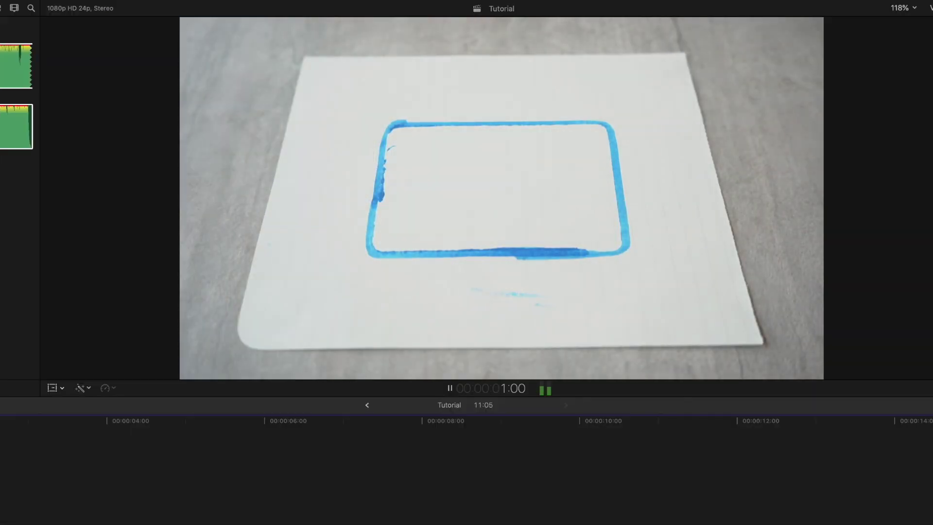
key("space")
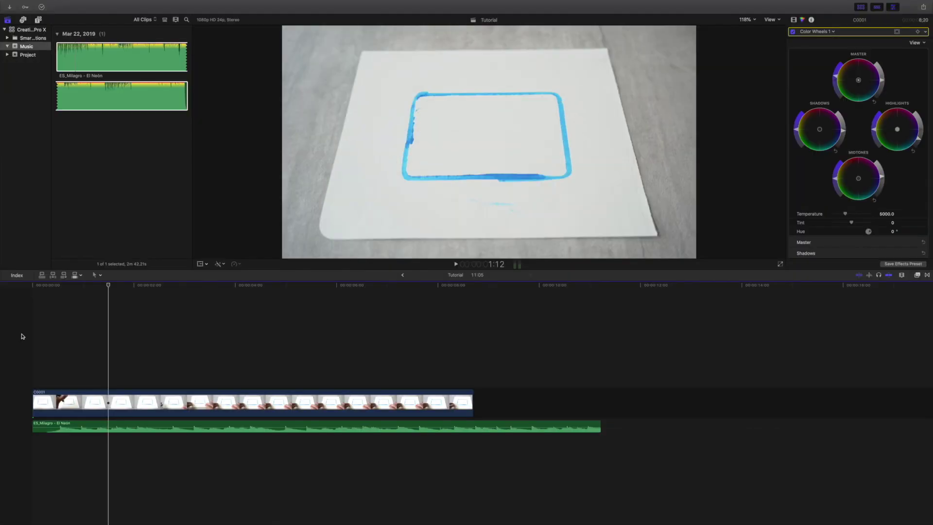
left_click(56, 337)
key("Right")
key("Right")
key("Right")
key("Right")
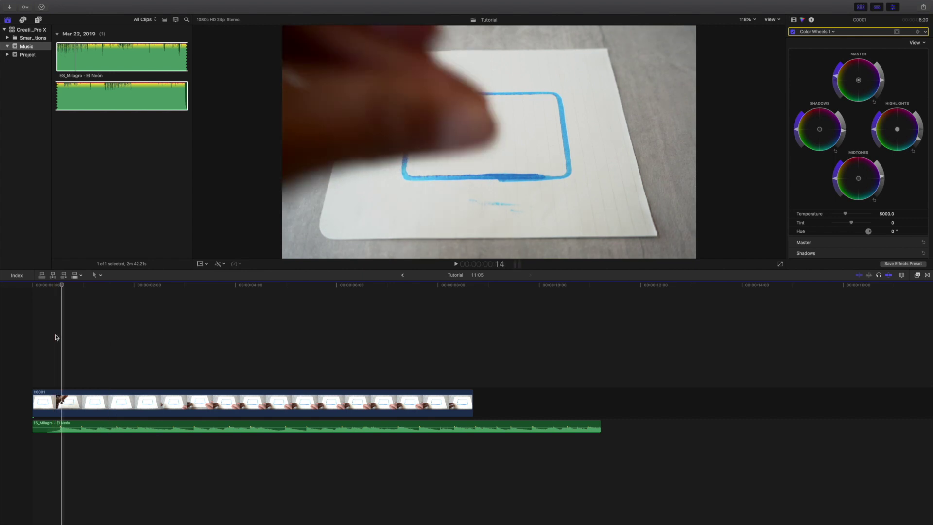
key("Right")
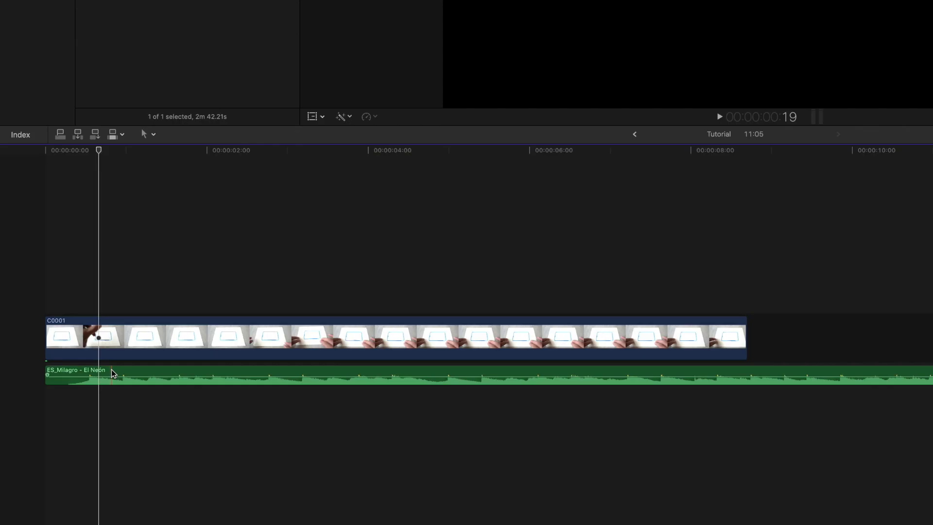
left_click(74, 423)
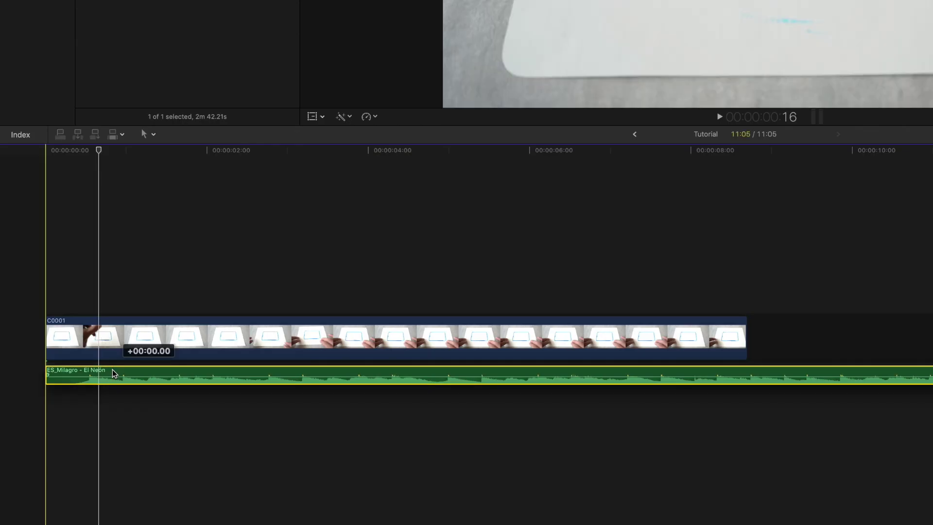
scroll(112, 373, "up", 3)
left_click_drag(112, 370, 132, 371)
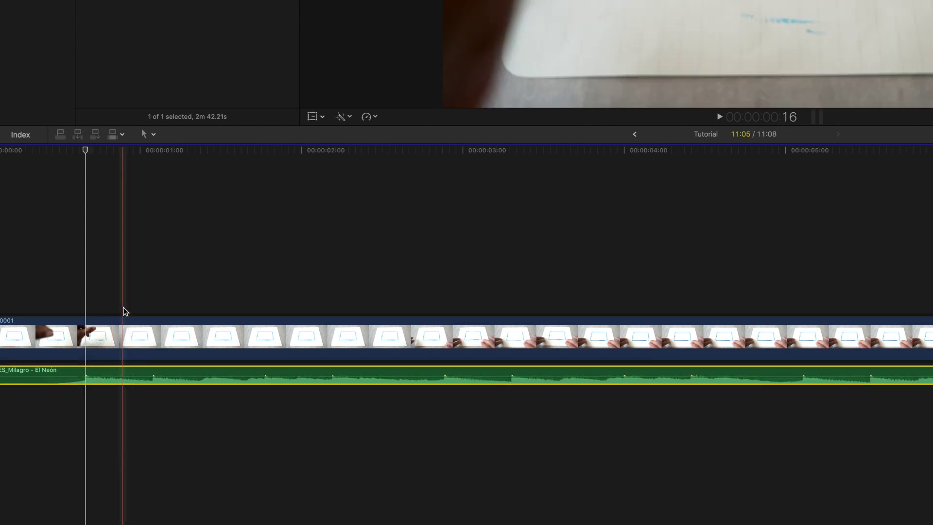
Trim the start of clip C0001 so it begins together with the music, and play the edit
scroll(123, 309, "down", 3)
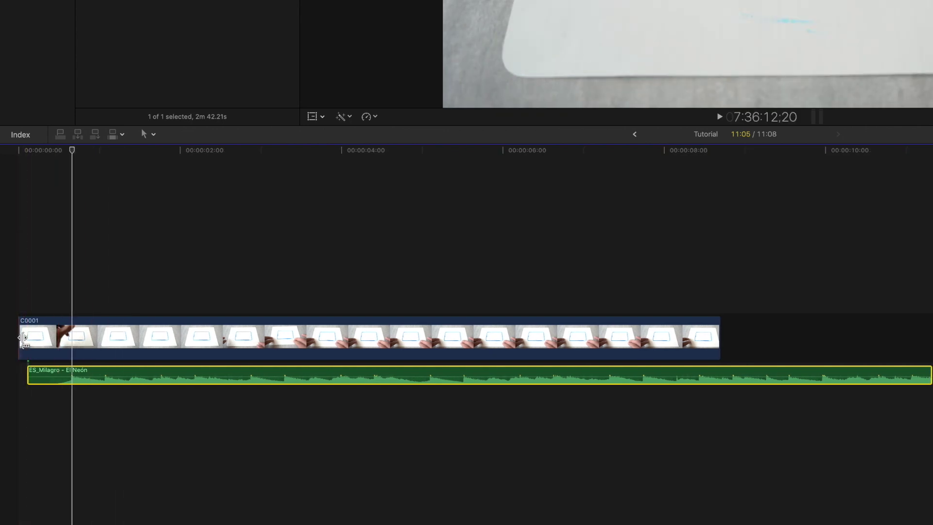
left_click_drag(23, 339, 47, 379)
left_click(49, 373)
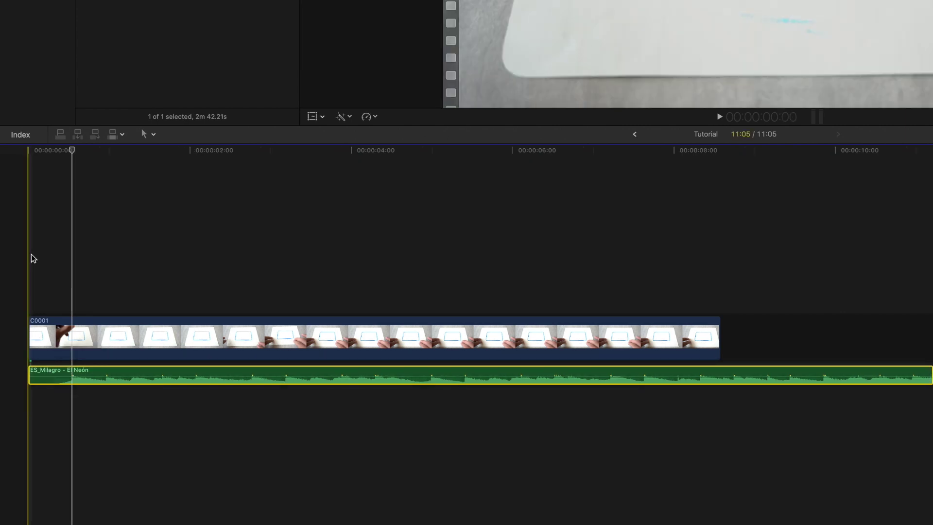
key("space")
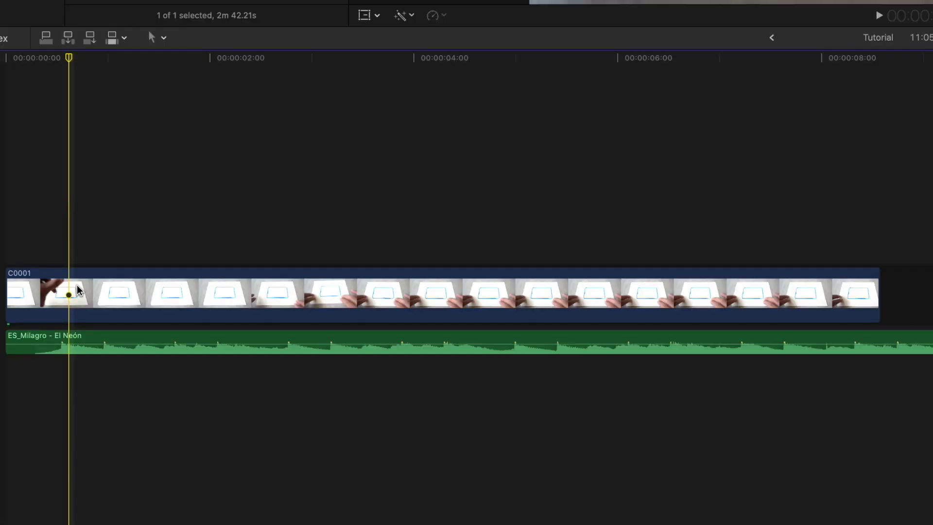
Add a marker to clip C0001 at the finger snap at 00:15 and split the clip there
left_click(77, 290)
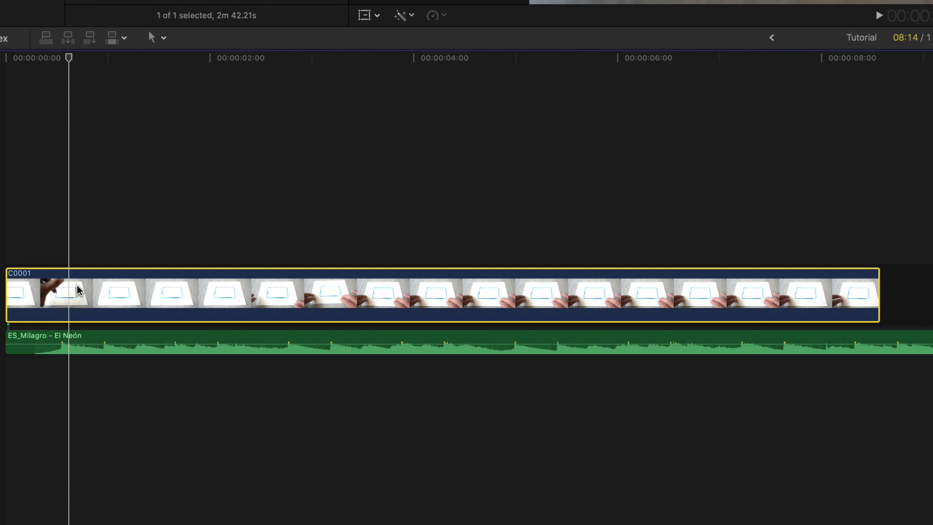
key("m")
key("super+b")
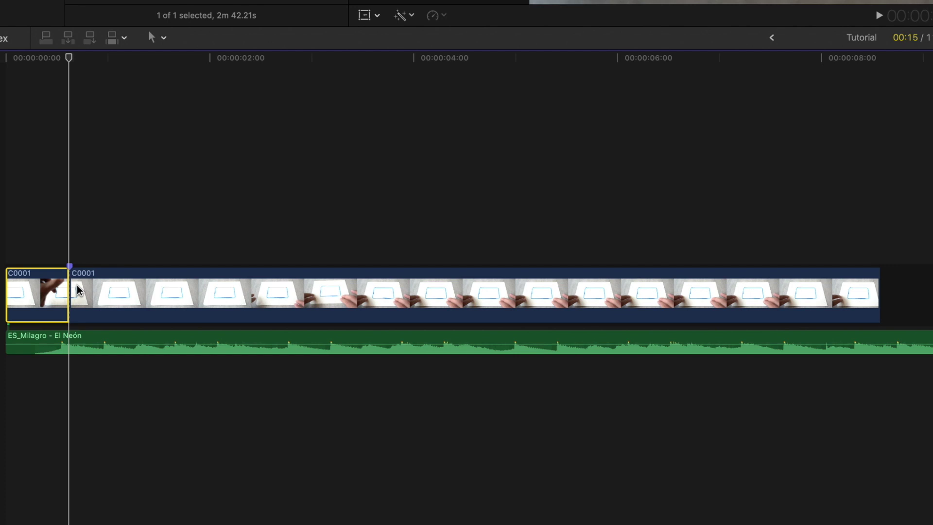
Apply the Draw Mask effect to the part of clip C0001 after the finger snap
left_click(78, 290)
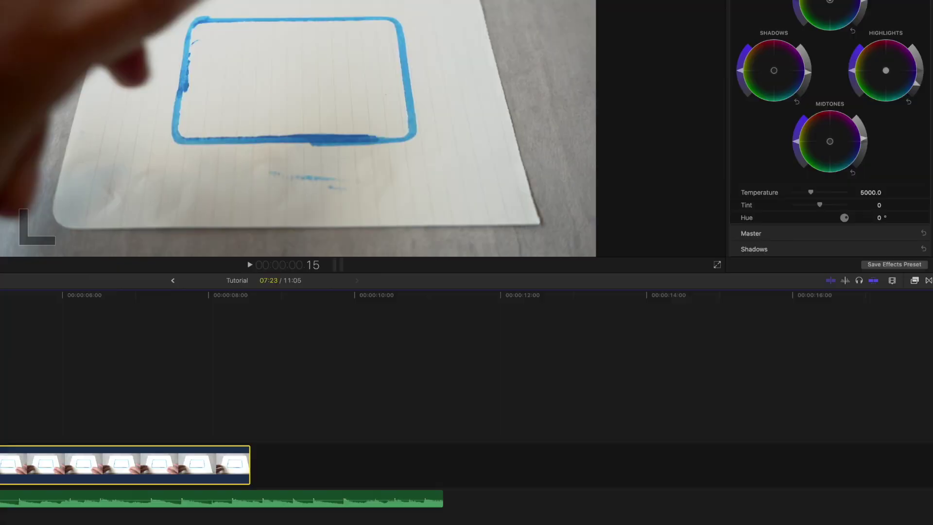
key("super+5")
left_click(915, 281)
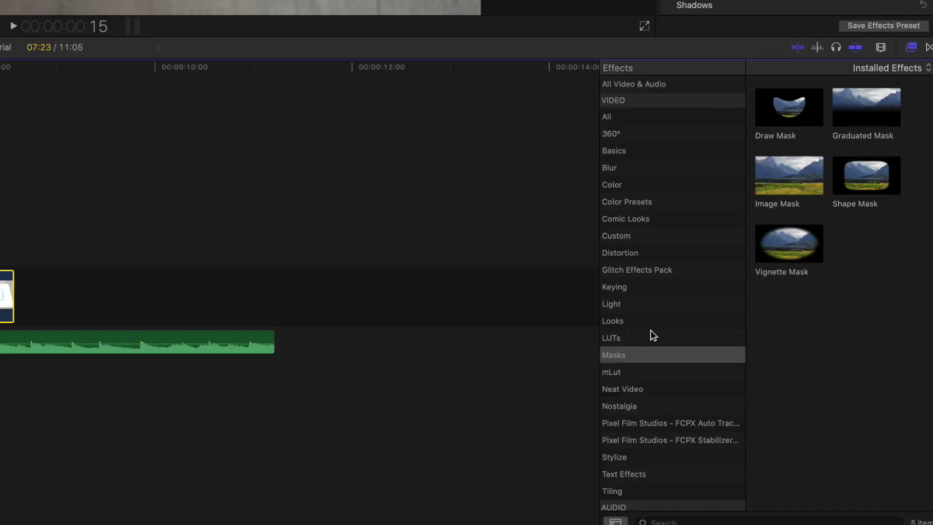
left_click(635, 354)
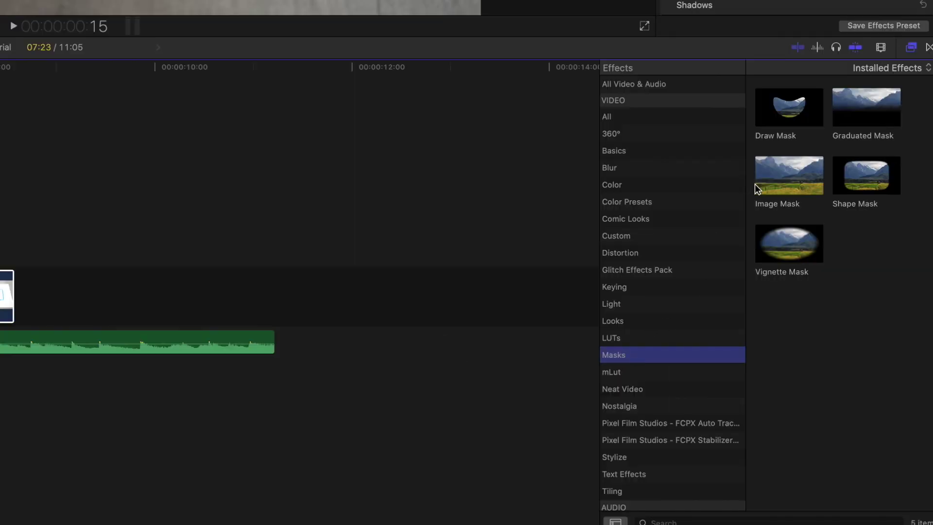
left_click(790, 111)
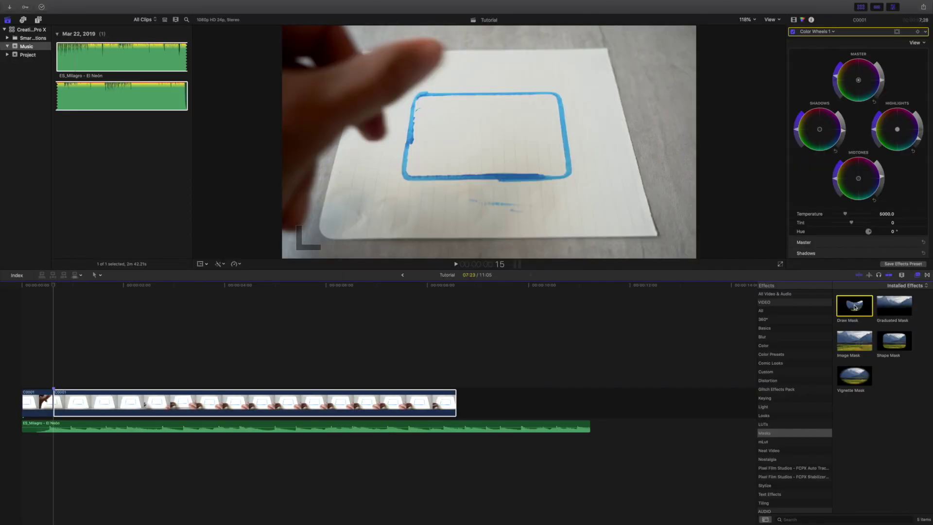
left_click_drag(855, 307, 99, 406)
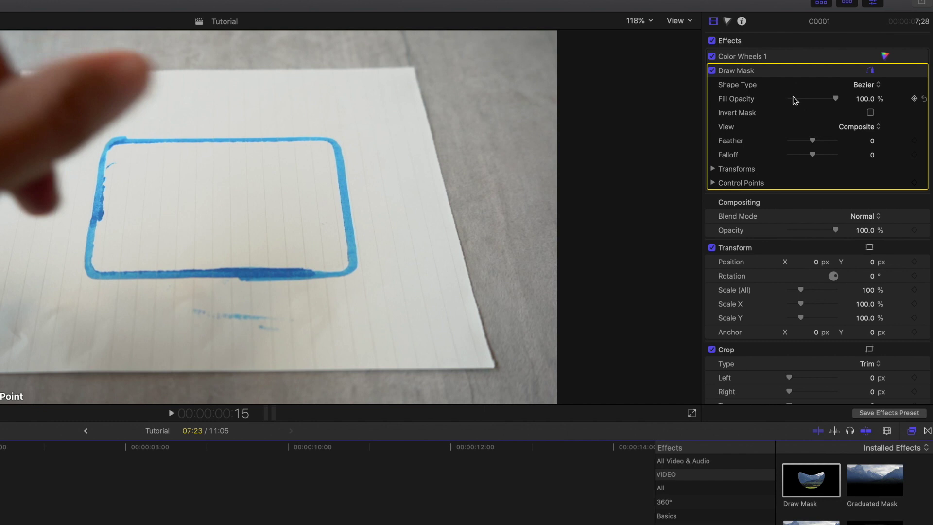
Trace a closed mask along the blue frame drawn on the paper, with three points at each corner, and invert it
left_click(108, 149)
left_click(110, 144)
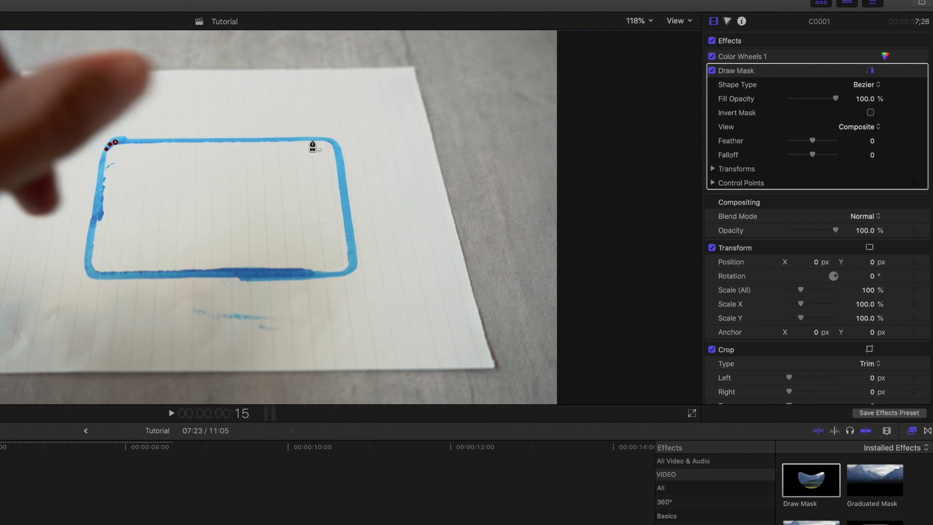
left_click(326, 141)
left_click(331, 142)
left_click(335, 147)
left_click(349, 265)
left_click(347, 268)
left_click(343, 271)
left_click(98, 273)
left_click(92, 269)
left_click(90, 264)
left_click(106, 151)
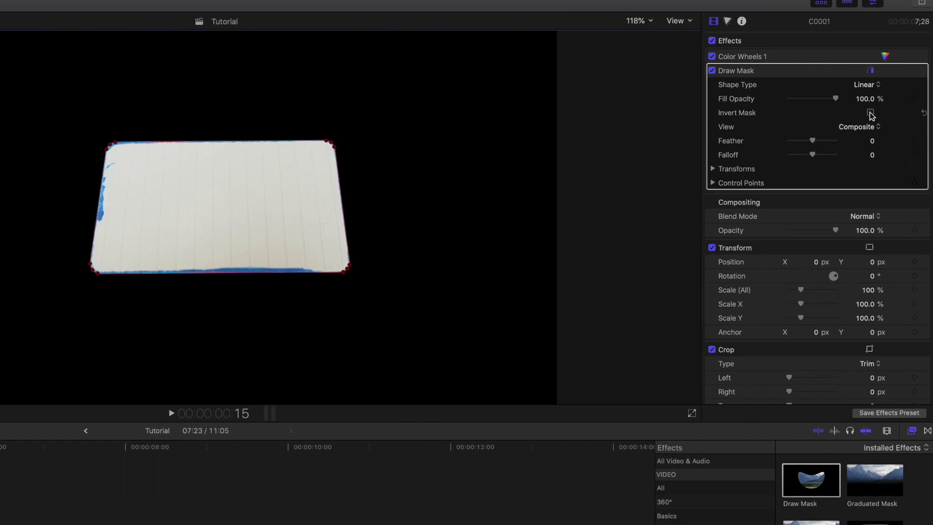
left_click(870, 112)
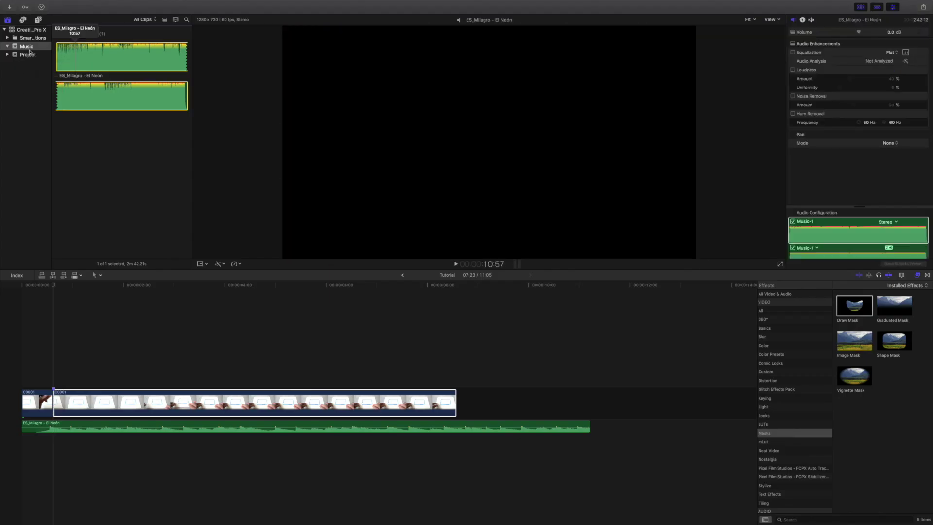
Place the seascape range of drone clip DJI_0095 from the Project event beneath the masked C0001 clip, starting at the finger snap
left_click(27, 57)
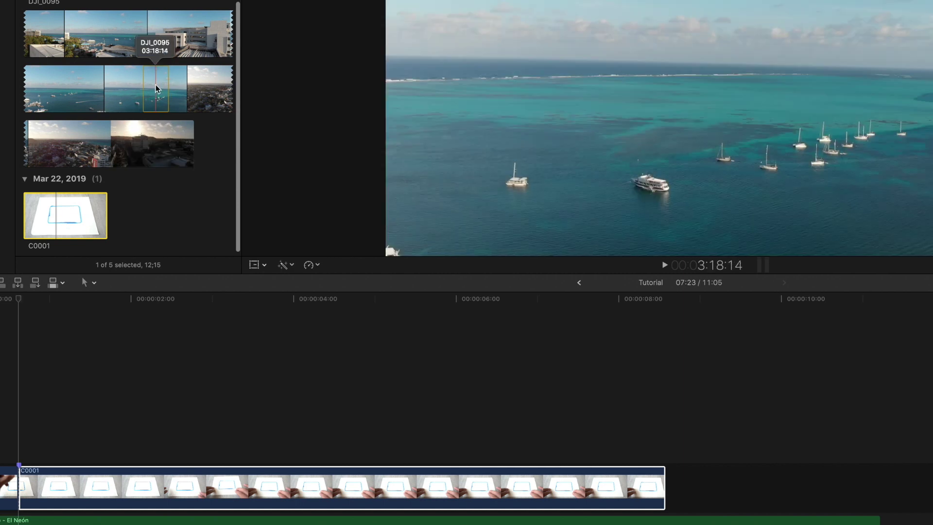
scroll(152, 90, "up", 1)
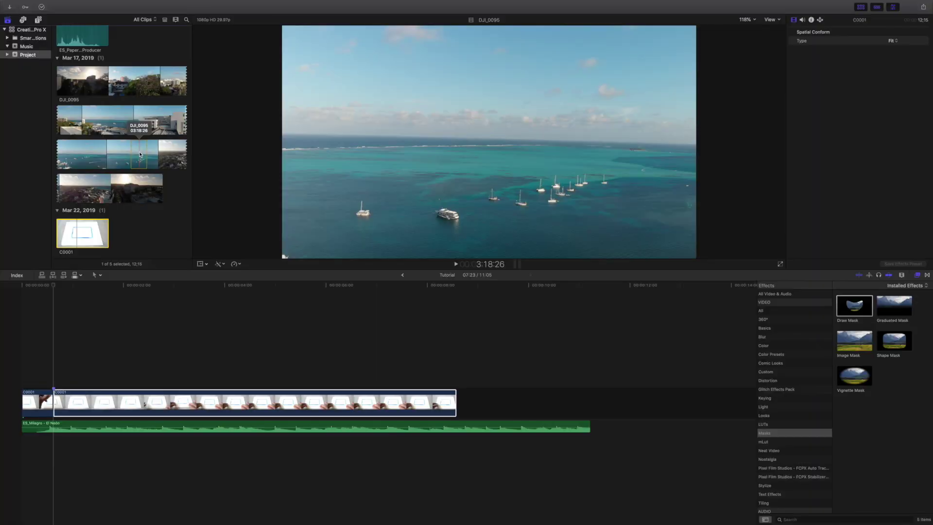
left_click_drag(139, 154, 56, 436)
left_click_drag(56, 435, 56, 435)
Disable the masked C0001 clip and place the playhead at 1:02 over the drone footage
left_click(67, 403)
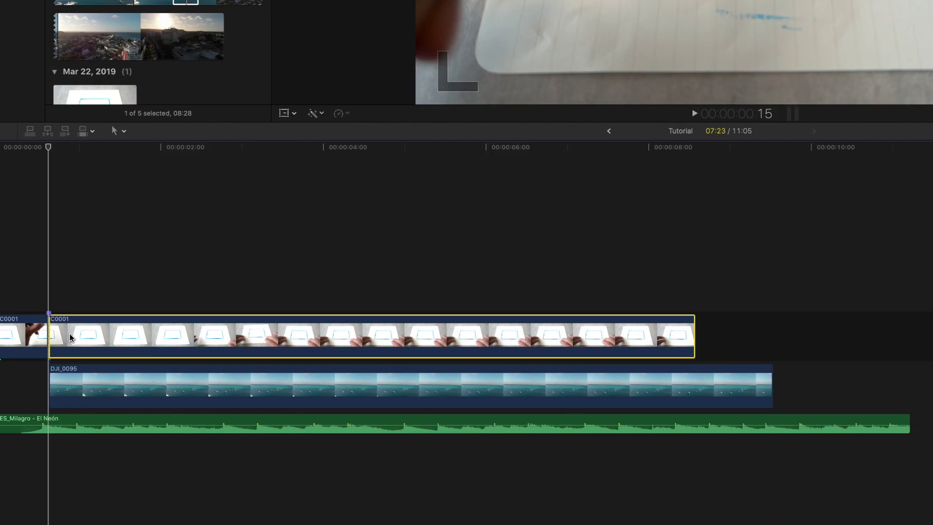
key("v")
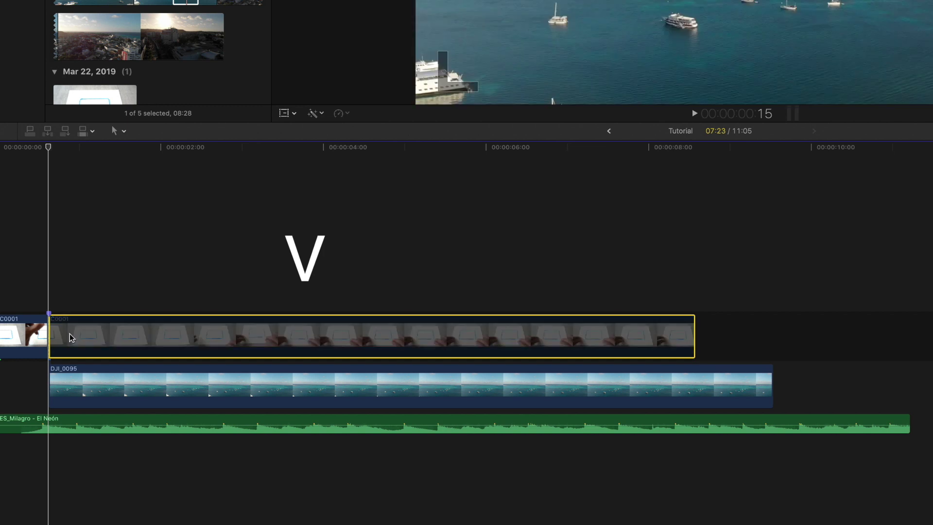
left_click(87, 287)
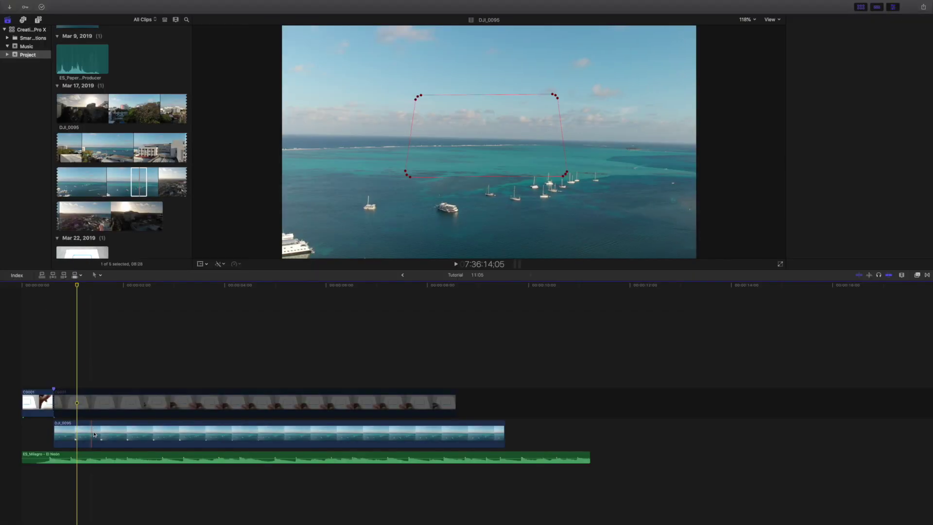
Open the color workspace with the RGB Parade for clip DJI_0095, show its Color Wheels, and restore the default workspace
left_click(94, 434)
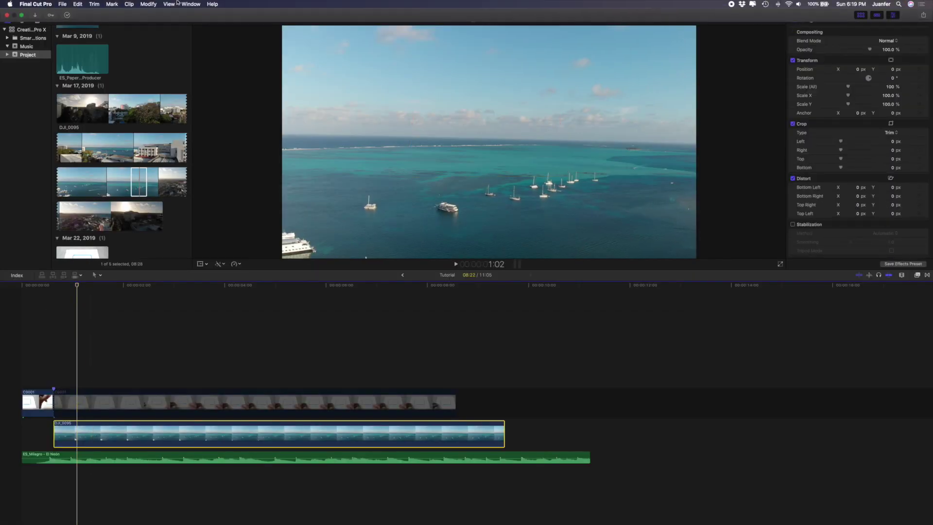
left_click(190, 4)
mouse_move(214, 80)
left_click(291, 81)
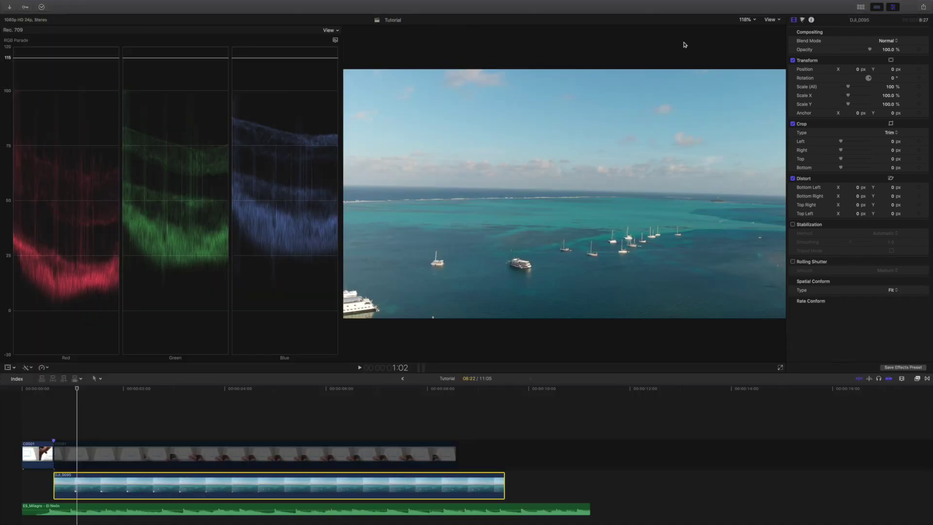
key("super+6")
key("super+0")
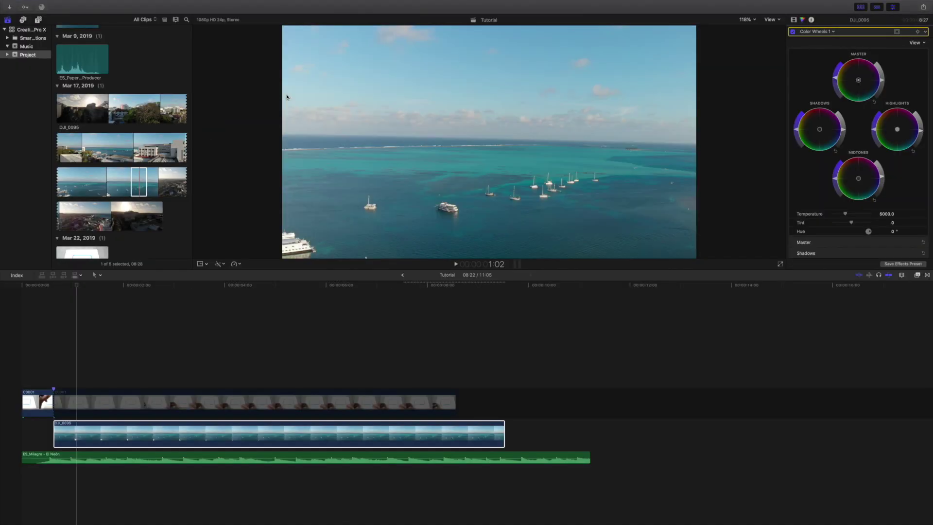
Enable the masked C0001 clip again and play the edit with the drone footage inside the frame
left_click(92, 400)
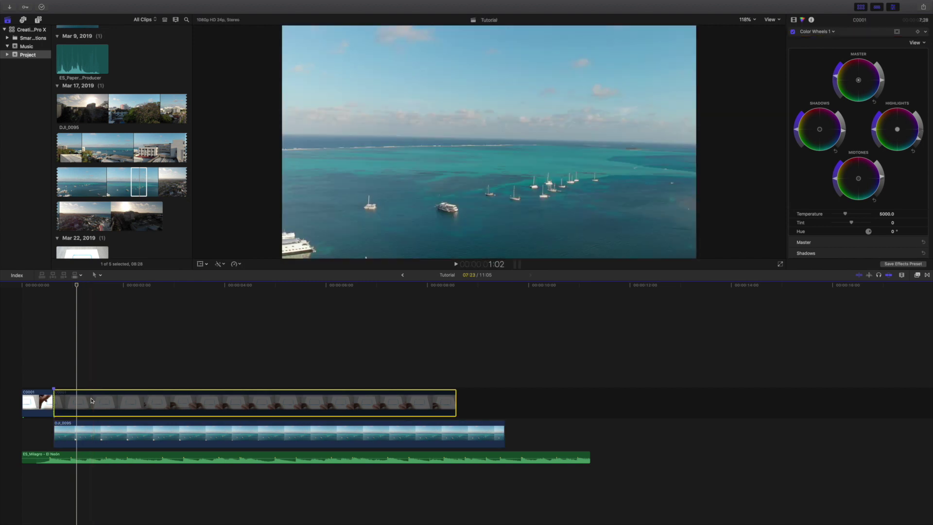
key("v")
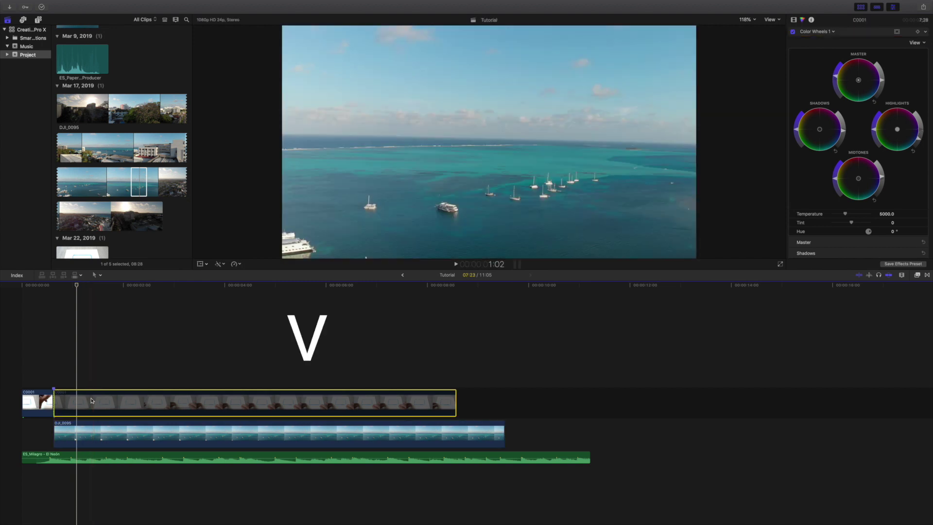
key("v")
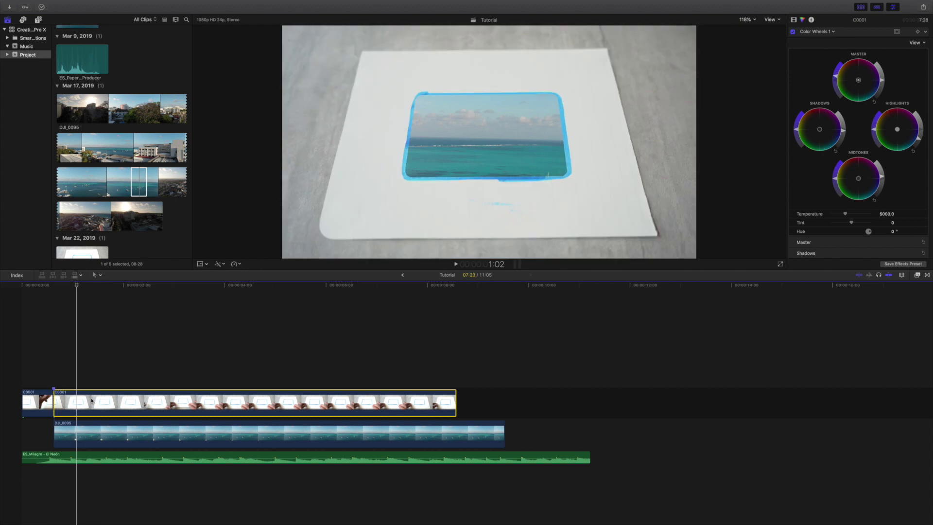
left_click(16, 368)
key("space")
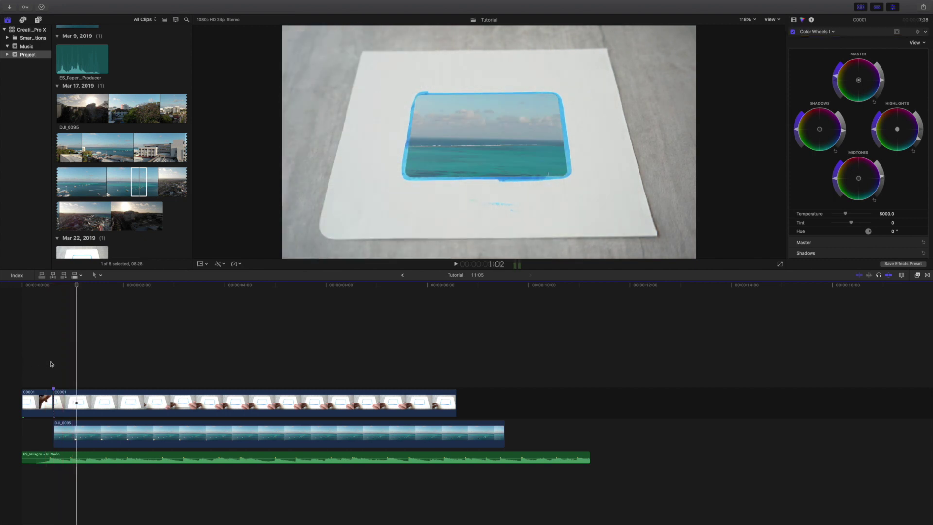
Find the frame at 2:21 where the hands start to move the paper and split the masked C0001 clip there
key("s")
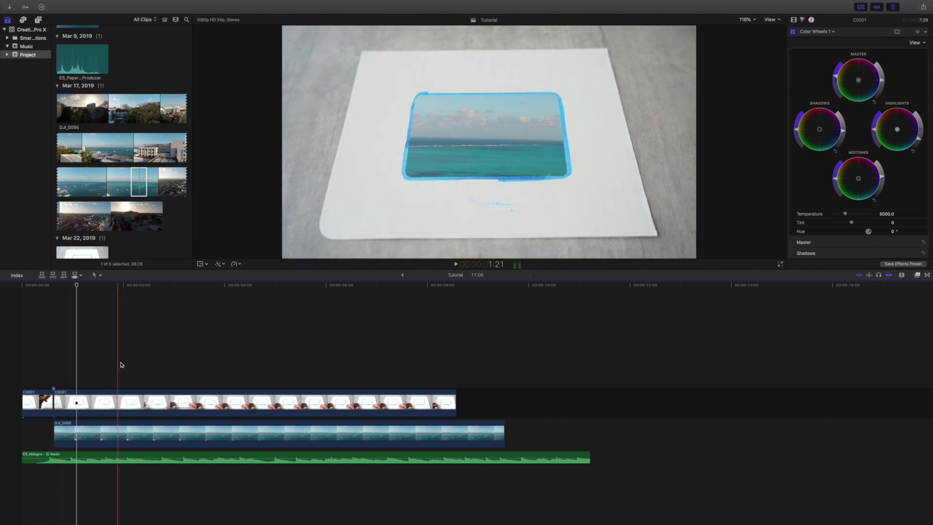
left_click(170, 364)
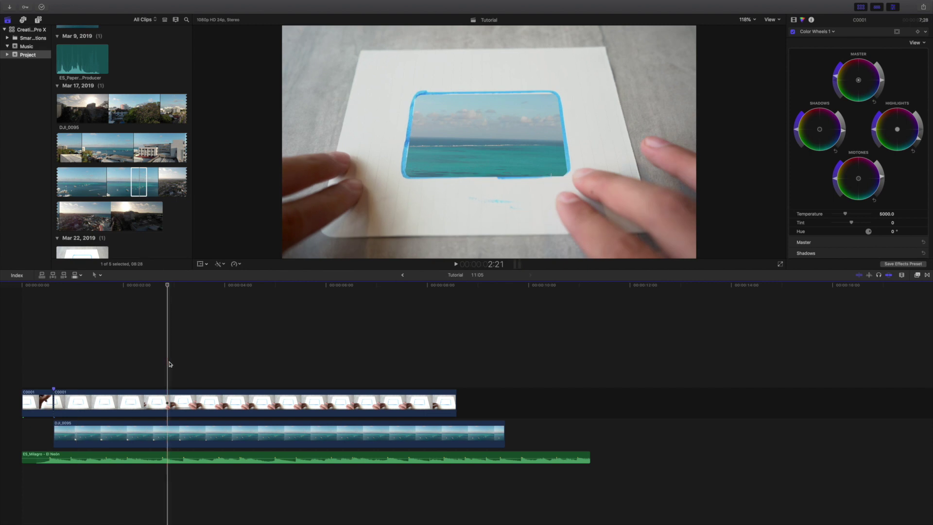
key("space")
key("Left")
key("Right")
left_click(169, 392)
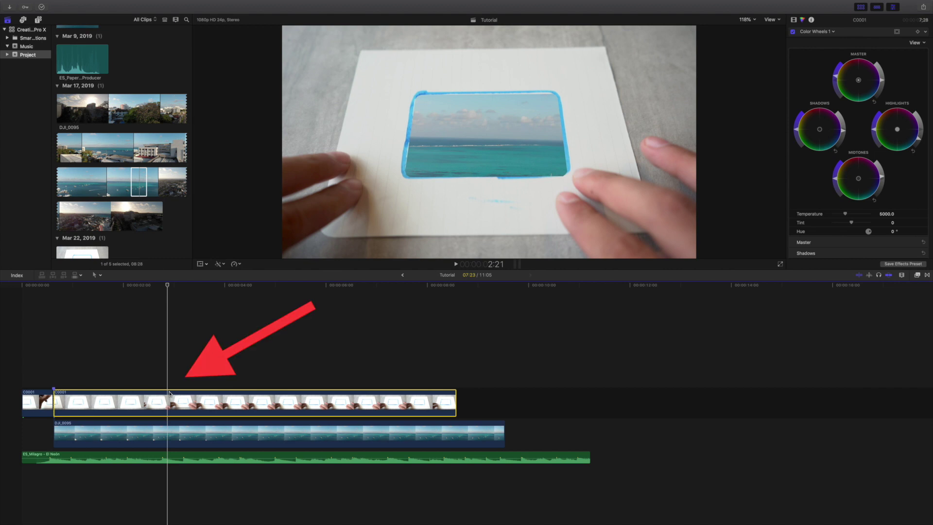
key("super+b")
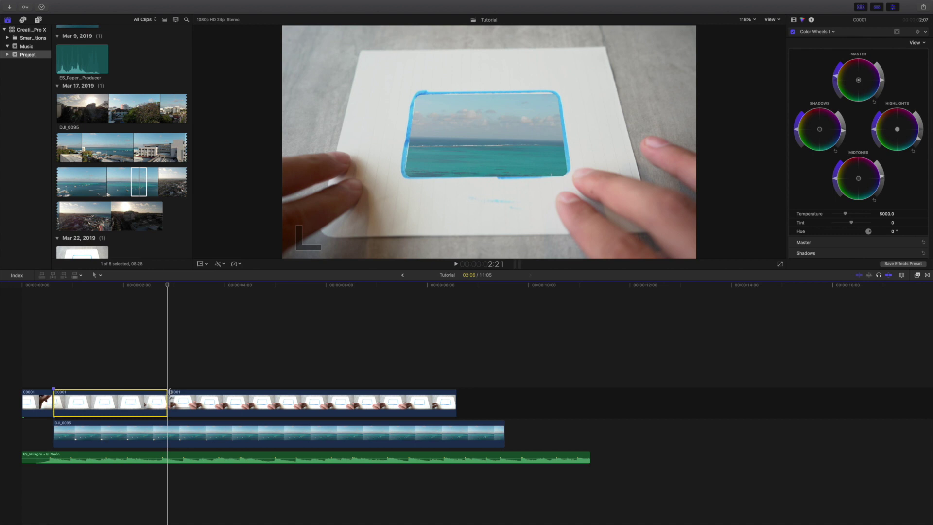
Add keyframes to the Draw Mask's Control Points and Transforms at the start of the C0001 part after 2:21
left_click(186, 397)
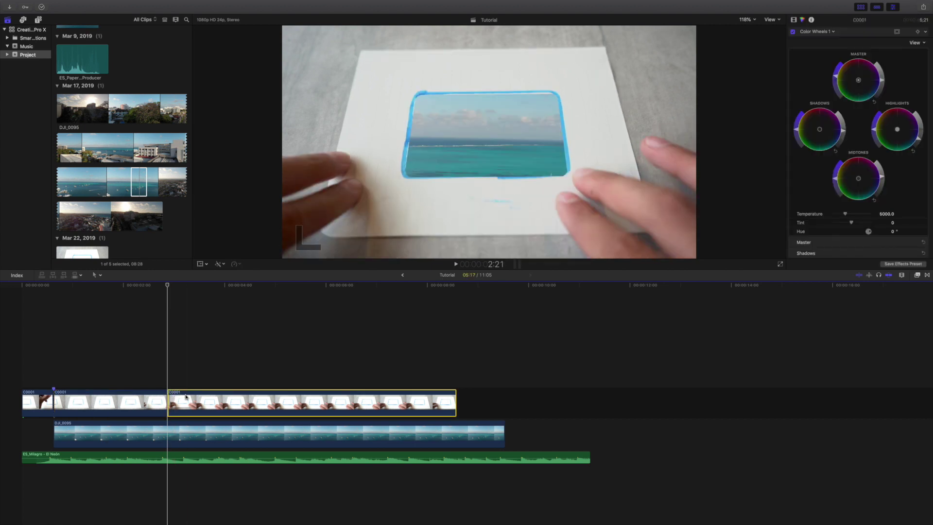
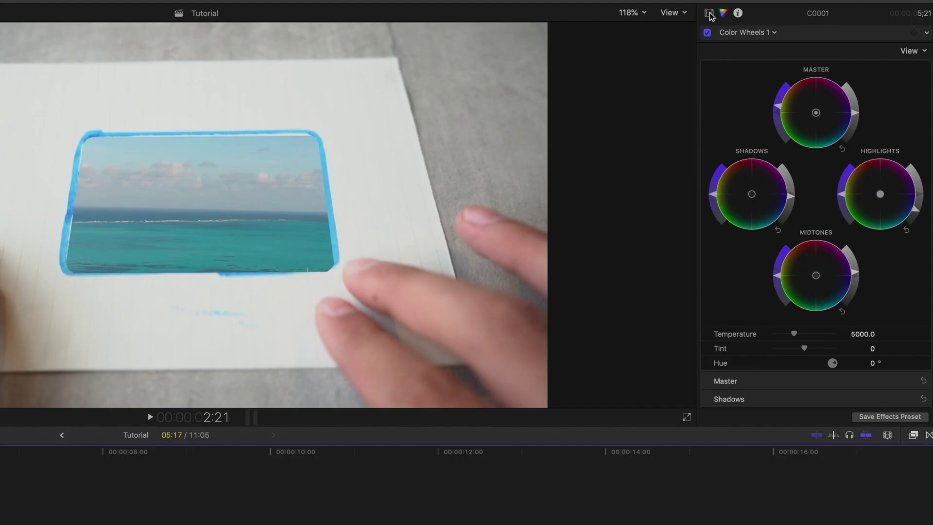
left_click(794, 19)
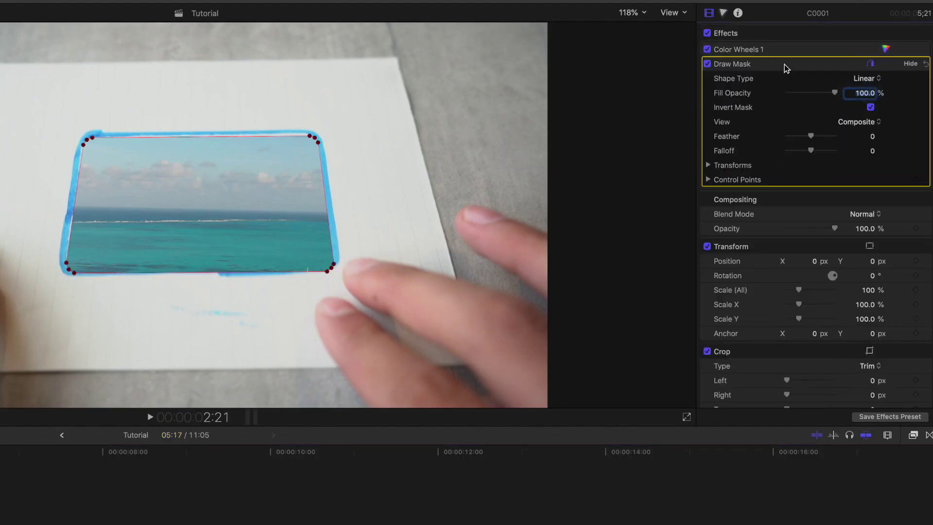
right_click(749, 183)
left_click(787, 219)
right_click(740, 166)
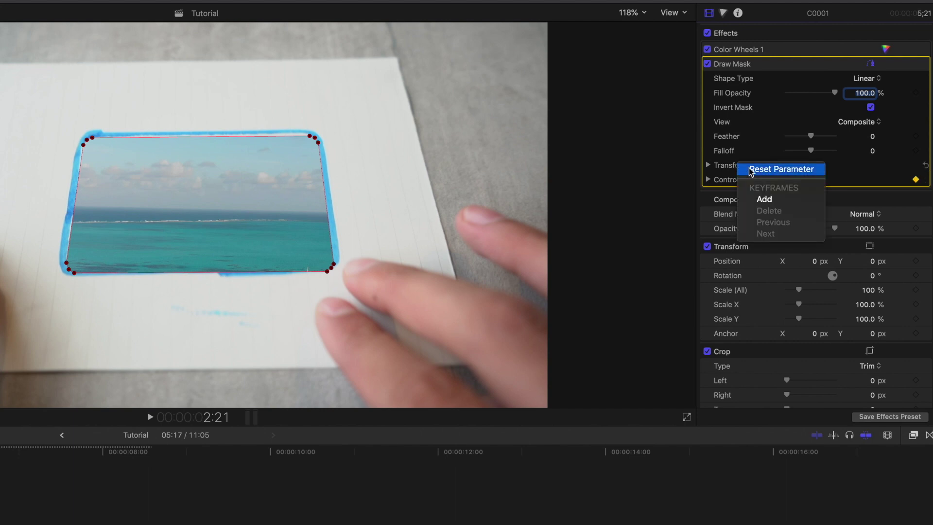
left_click(776, 201)
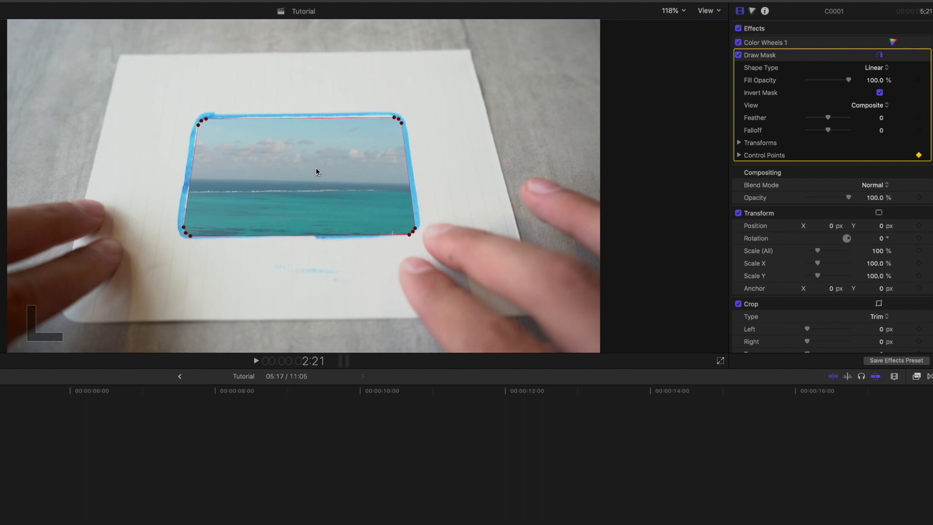
Reposition the mask at 2:21 and fit its control points to the moving drawn frame, frame by frame up to 3:00
left_click_drag(315, 170, 314, 169)
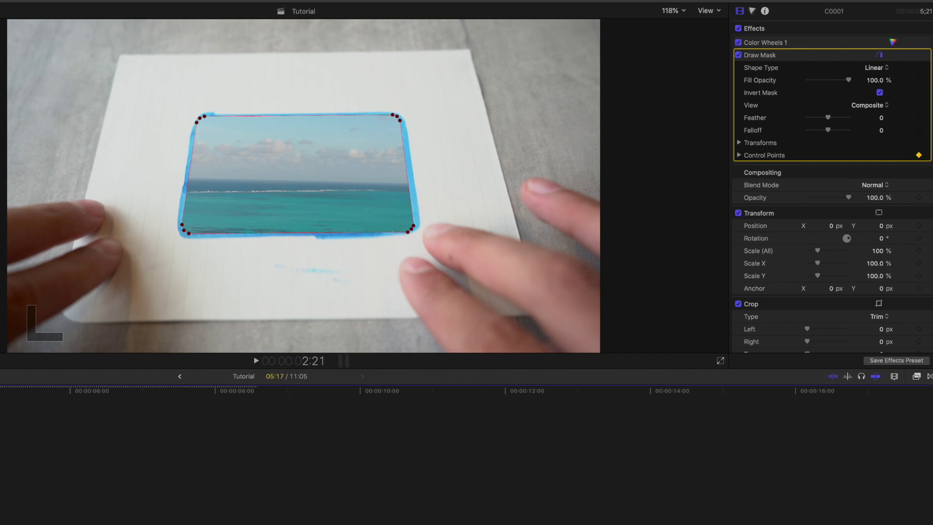
key("Right")
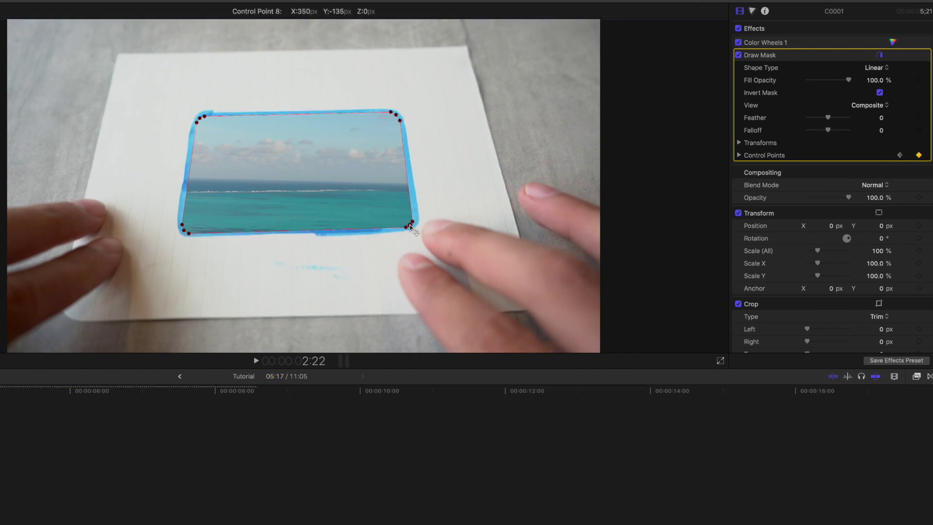
key("Right")
left_click_drag(412, 228, 412, 240)
key("Right")
left_click_drag(202, 130, 199, 139)
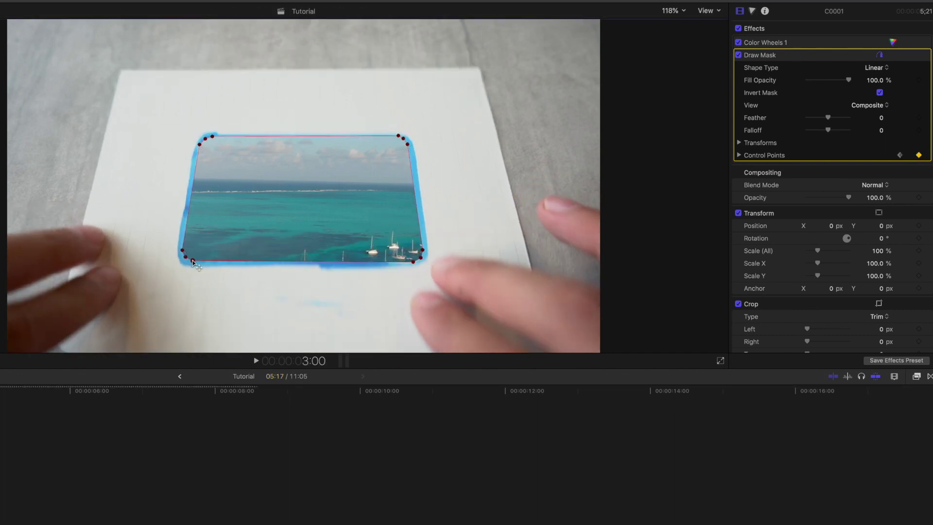
Continue matching the mask to the drawn frame up to 3:02, and shorten the masked C0001 part to 04:21
key("Left")
key("Left")
right_click(761, 142)
left_click(787, 202)
key("Right")
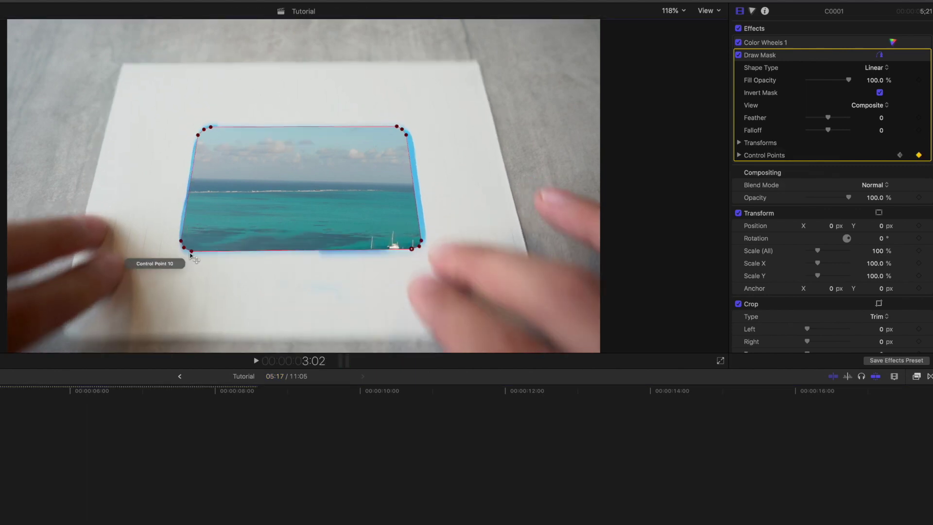
key("alt+bracketleft")
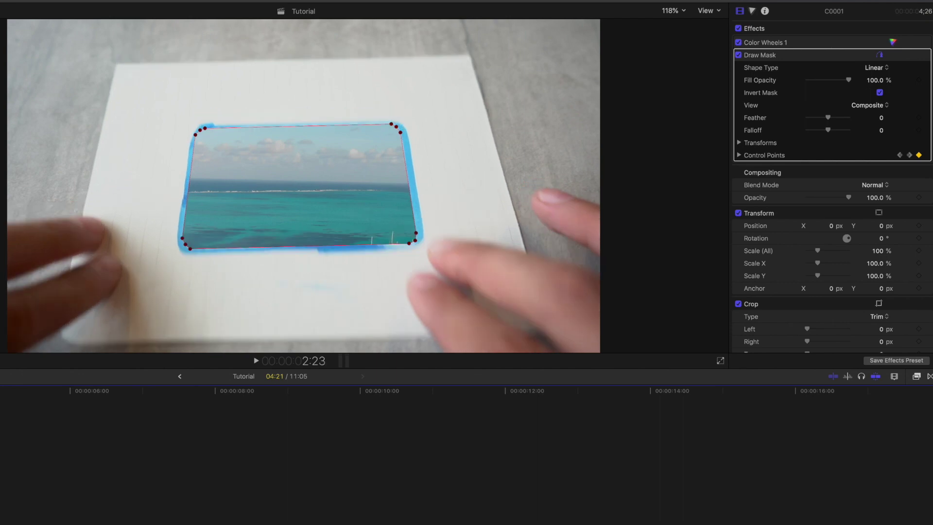
key("Left")
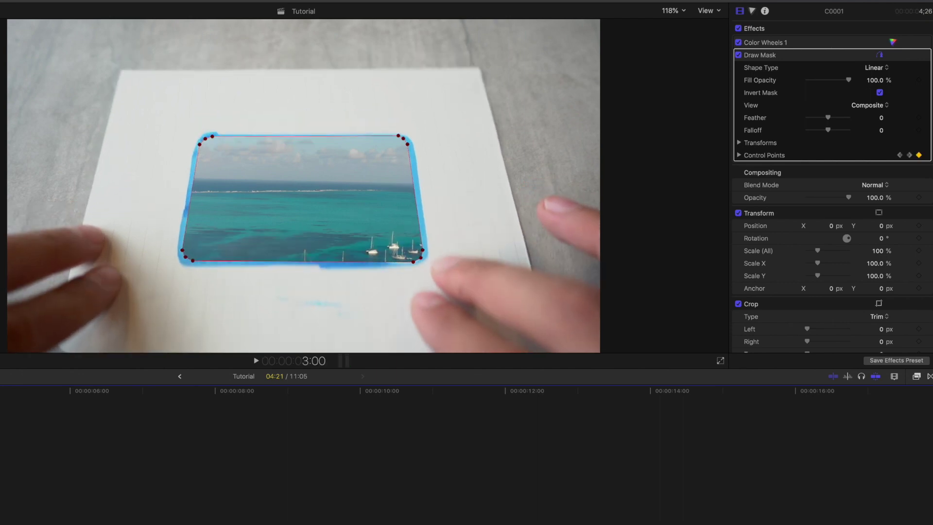
Add a Control Points keyframe to the mask at 3:02 and check the mask's fit around 3:15 before returning to 2:21
key("Left")
key("Right")
key("Right")
key("Right")
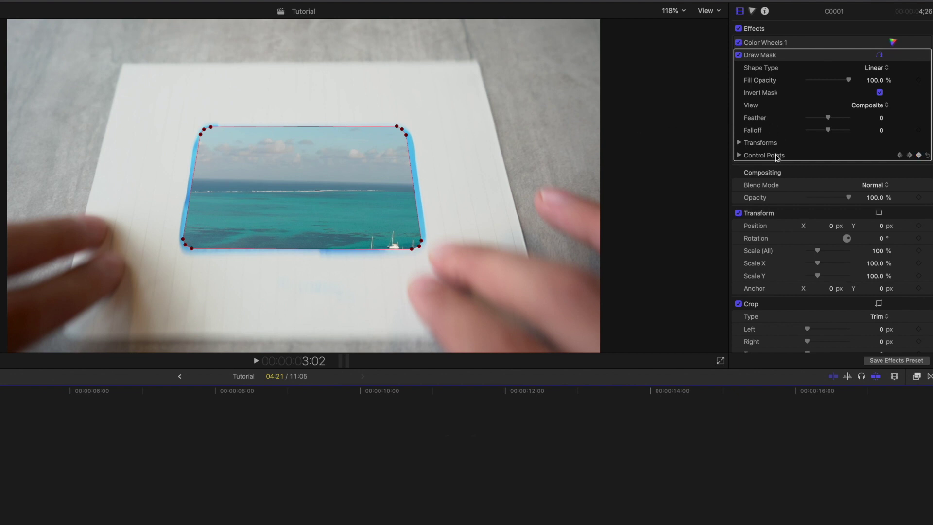
key("alt+k")
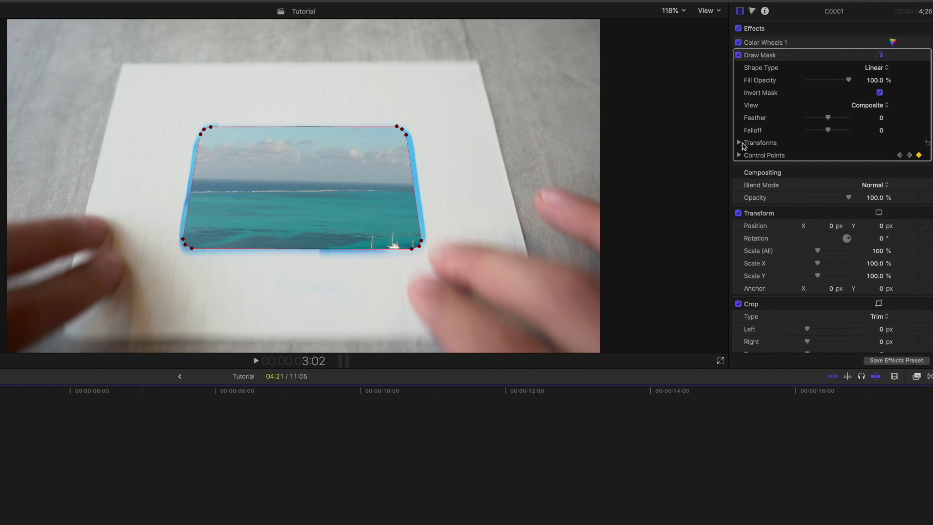
key("alt+'")
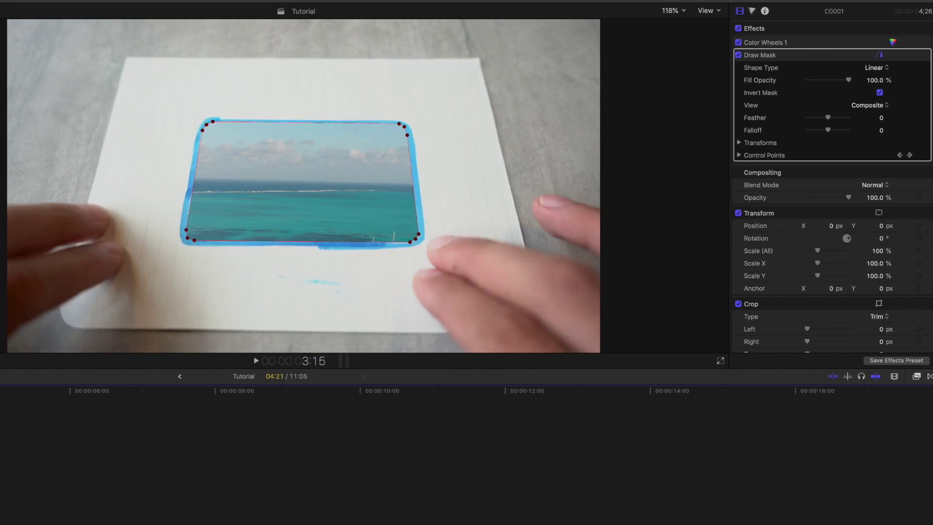
key("alt+;")
key("alt+;")
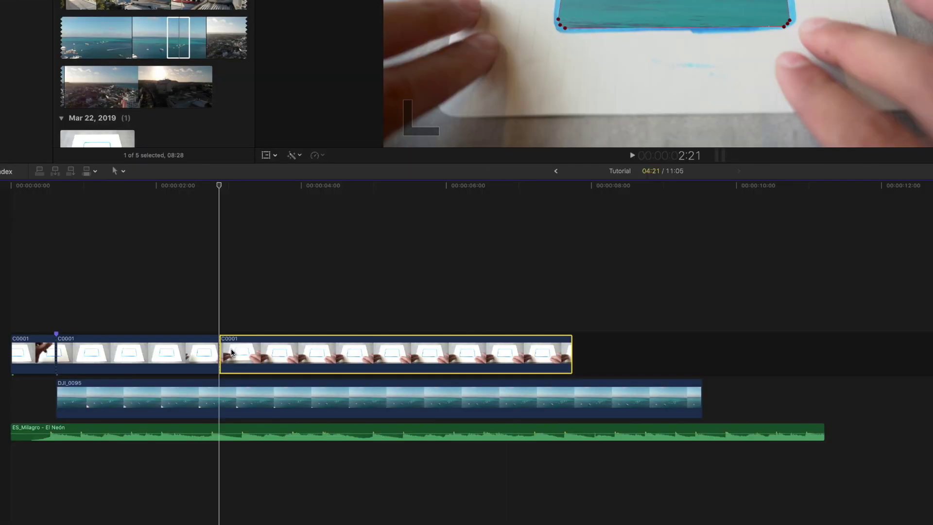
Set the Draw Mask's Feather to 20 on the C0001 part between the finger snap and 2:21
left_click(163, 317)
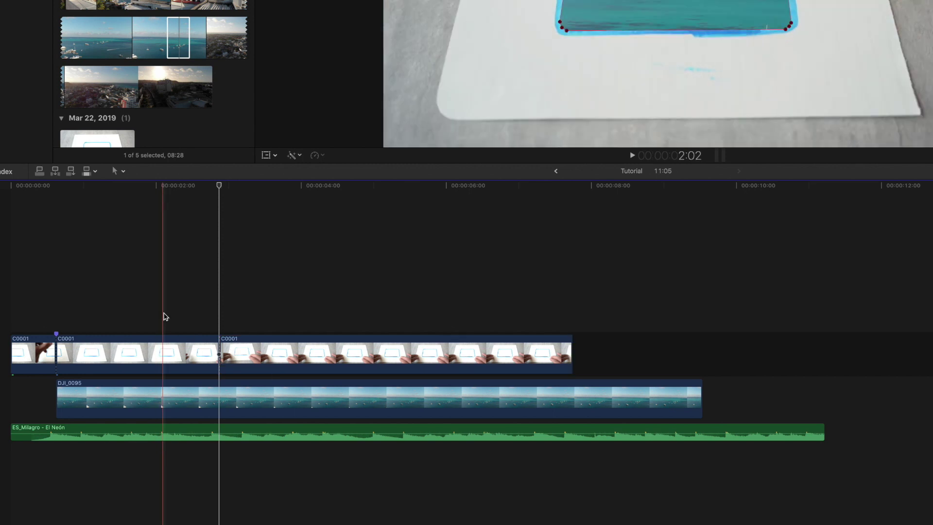
left_click(129, 357)
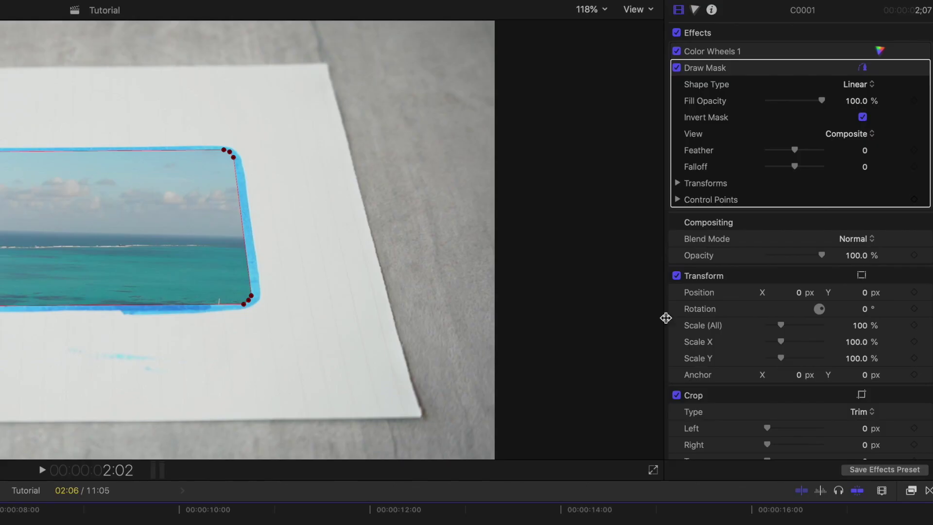
left_click(864, 151)
type("20")
key("Return")
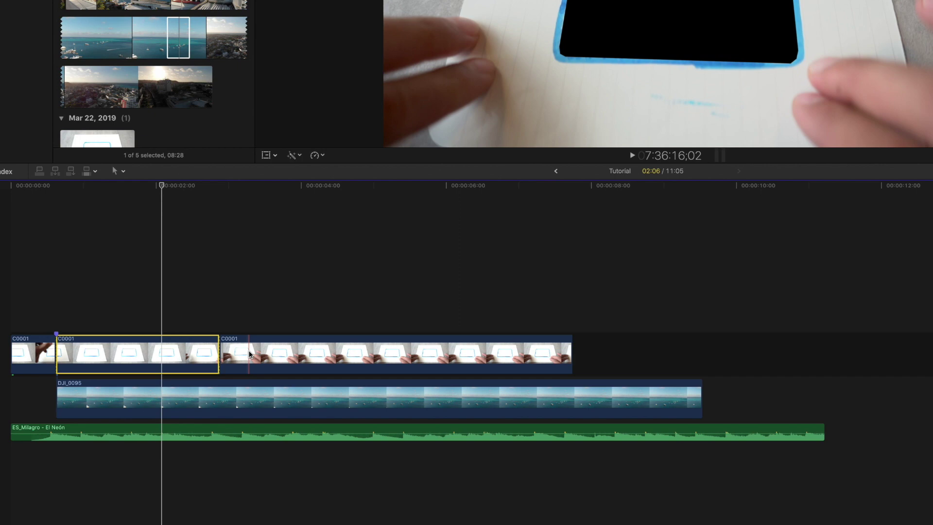
Set the Draw Mask's Feather to 20 on the C0001 part that starts at 2:21
left_click(249, 353)
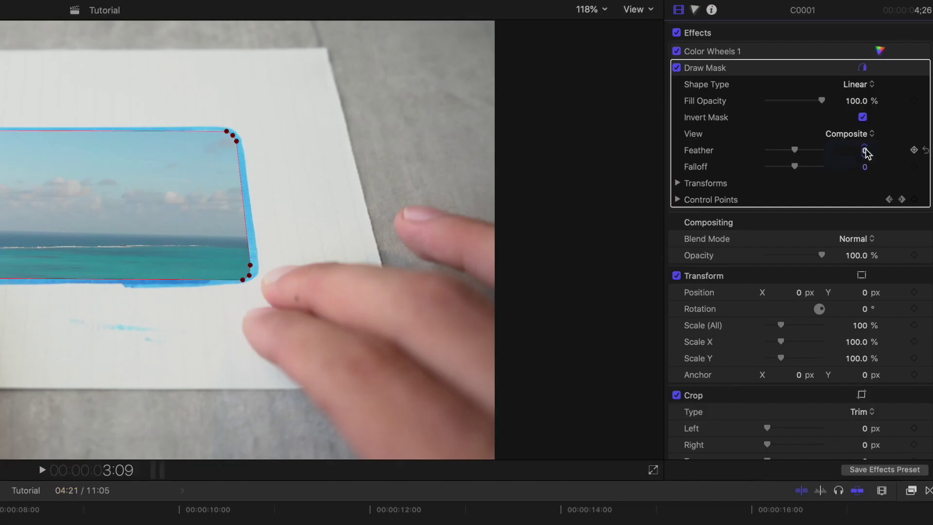
left_click(866, 151)
type("20")
key("Return")
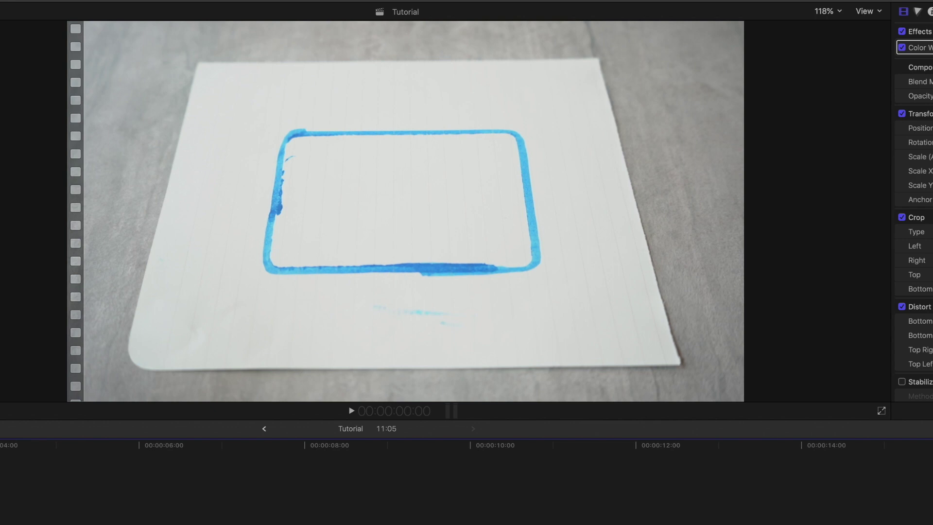
Play the edit from the start to check the feathered reveal and how the mask follows the moving paper
key("space")
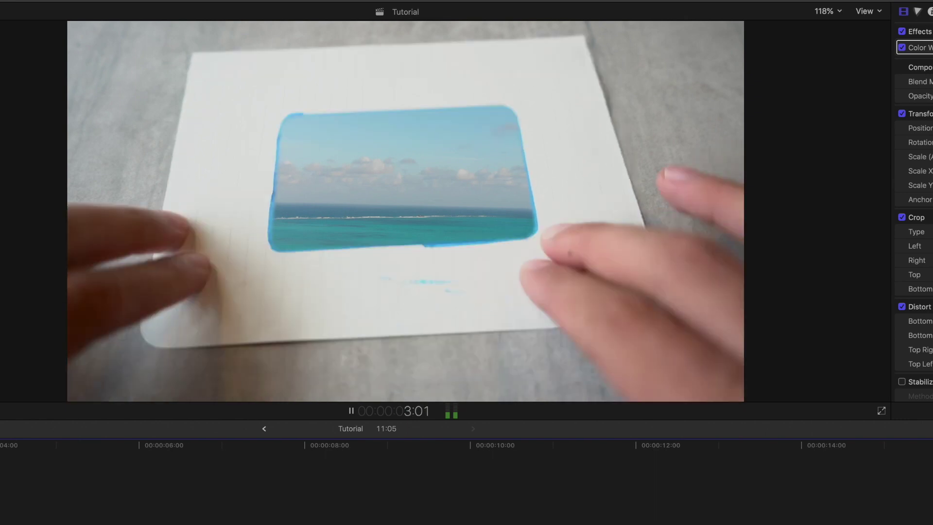
key("space")
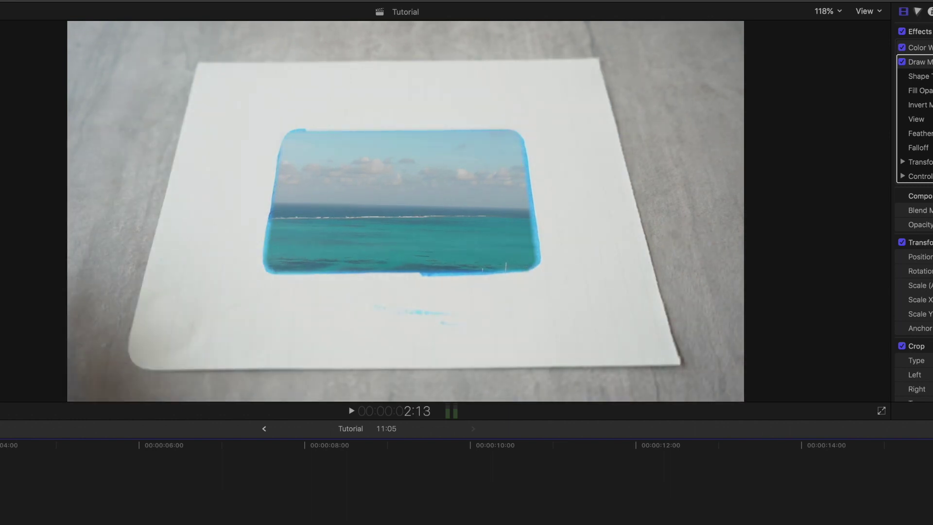
key("space")
key("Left")
key("Left")
key("Left")
key("Left")
key("Left")
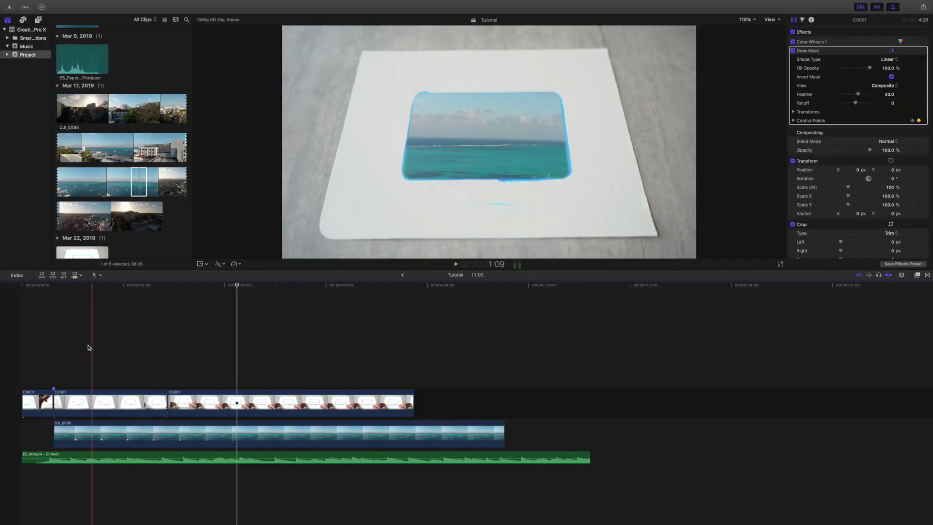
key("l")
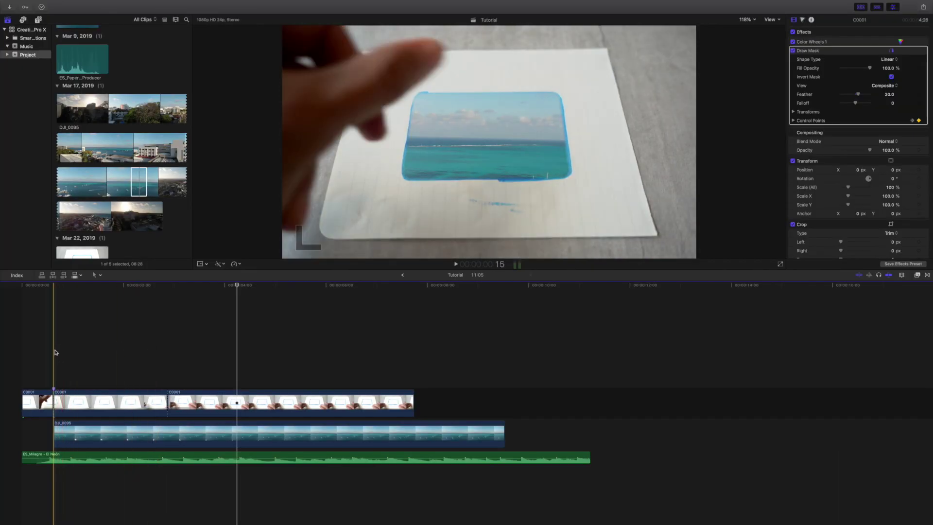
Place a Basic Title above the C0001 clips, starting at the finger-snap cut at 00:15
left_click(55, 351)
left_click(69, 399)
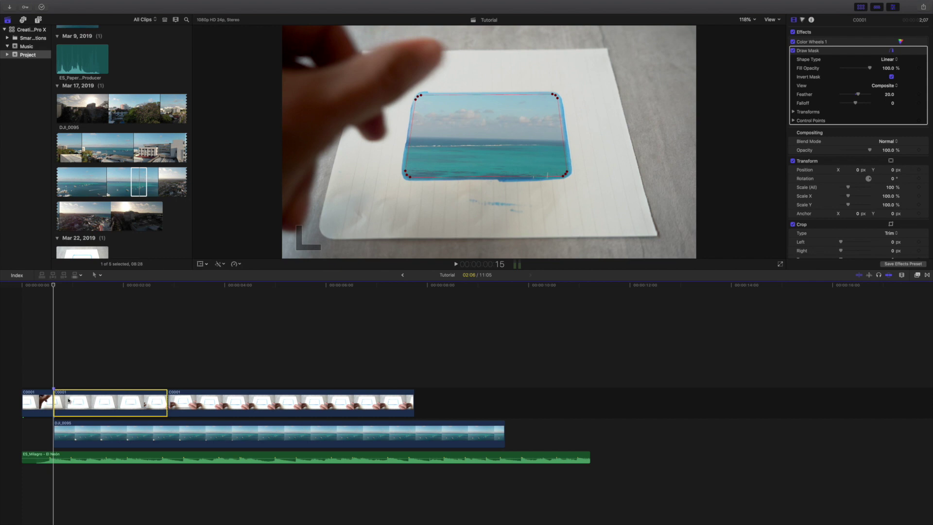
key("l")
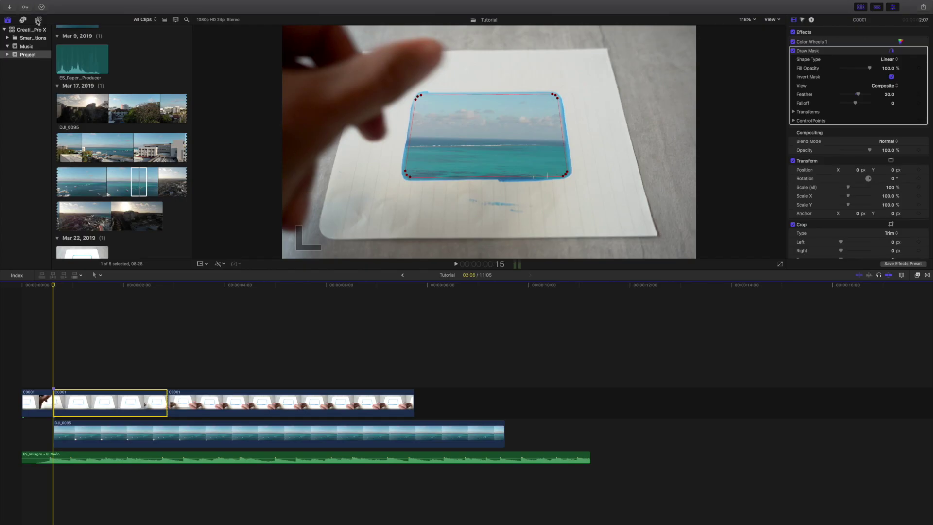
left_click(38, 20)
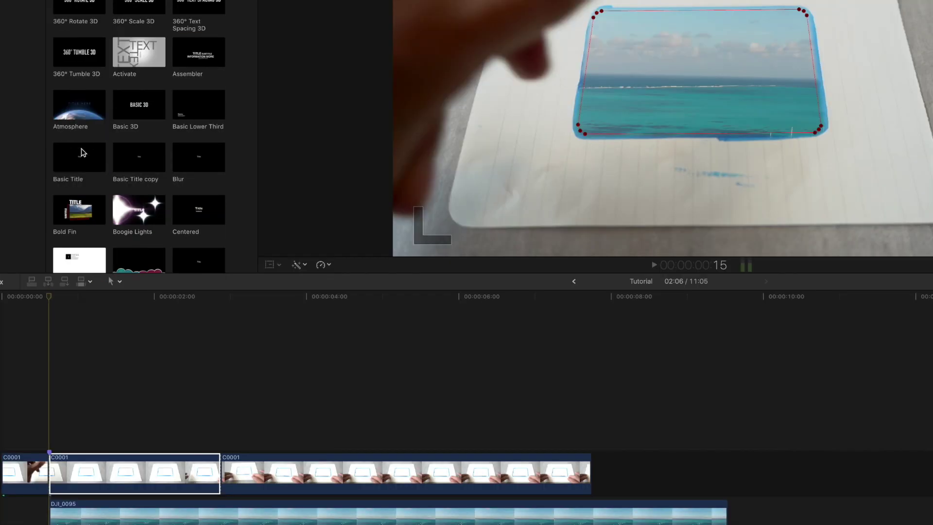
left_click_drag(73, 162, 69, 370)
left_click_drag(69, 233, 53, 277)
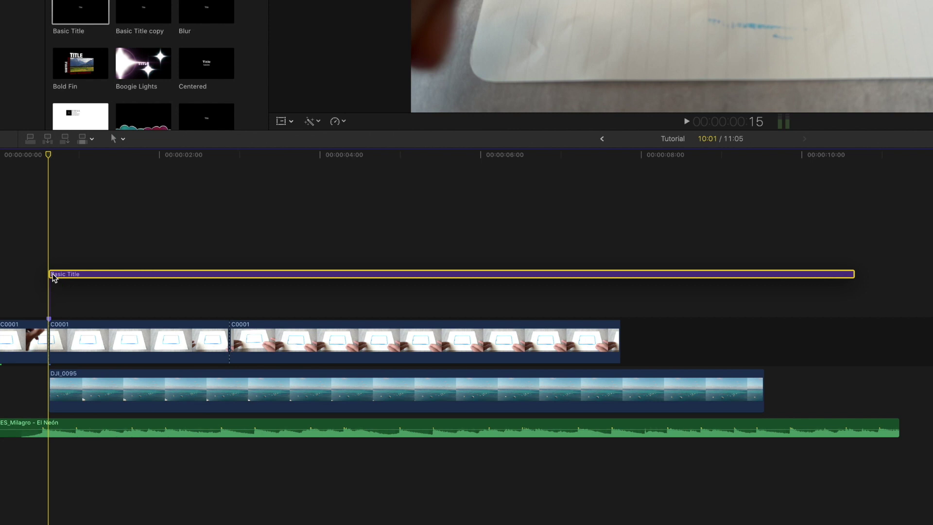
Cut the Basic Title at 2:21, where the hands start moving the paper, and delete the part after it
key("b")
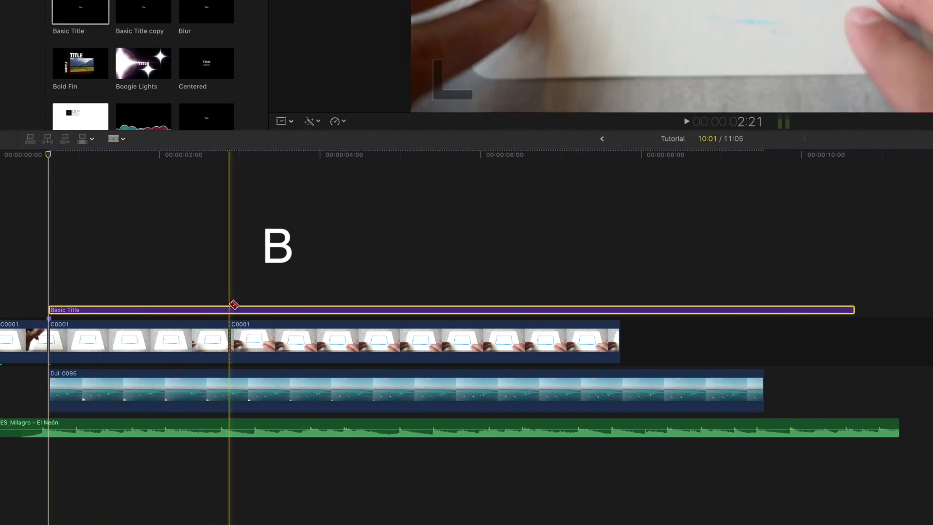
left_click(232, 308)
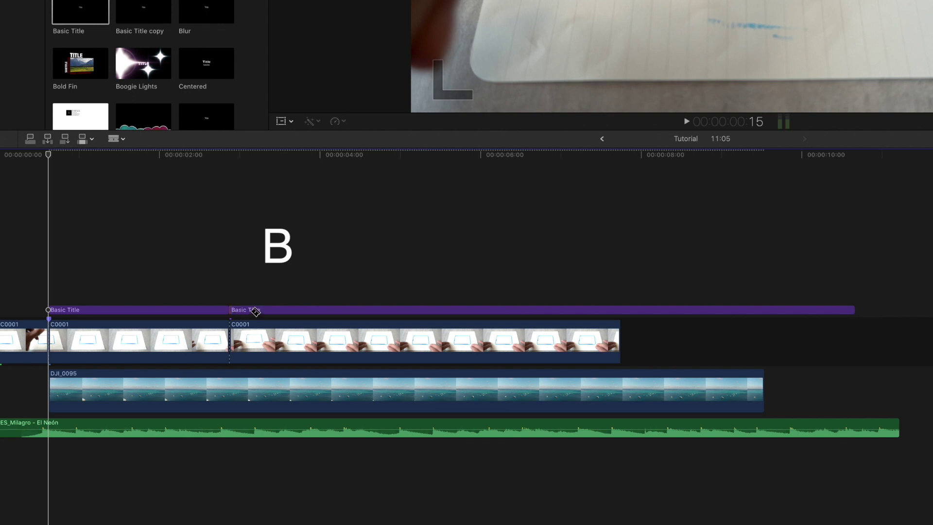
left_click(253, 310)
key("Delete")
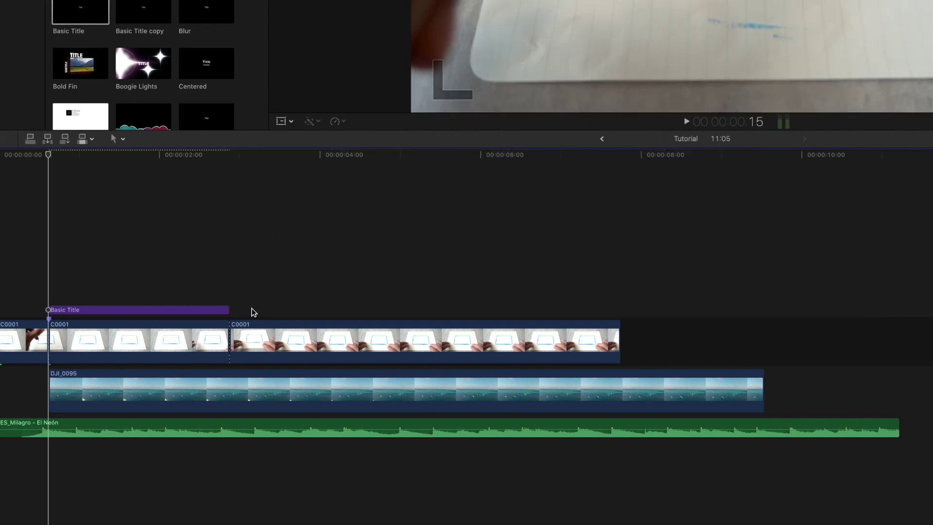
Replace the Basic Title's text with SAN ANDRES
left_click(221, 309)
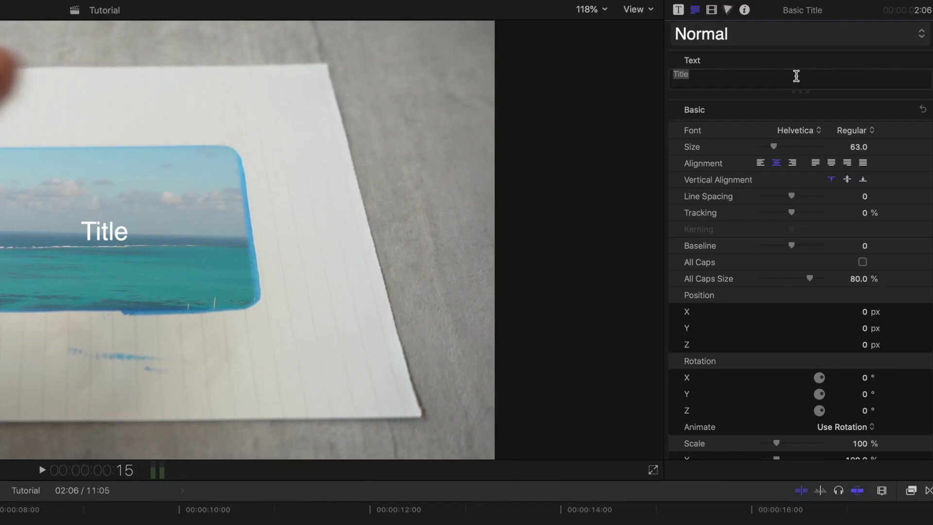
left_click(733, 78)
double_click(733, 79)
type("SAN ANDRES")
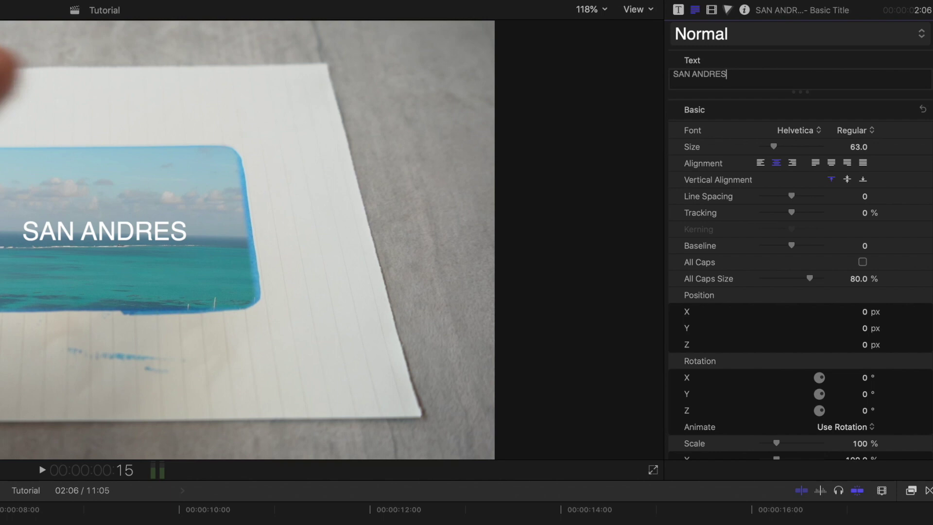
Set the SAN ANDRES title's font to Pulsar and its tracking to 4%
left_click(809, 132)
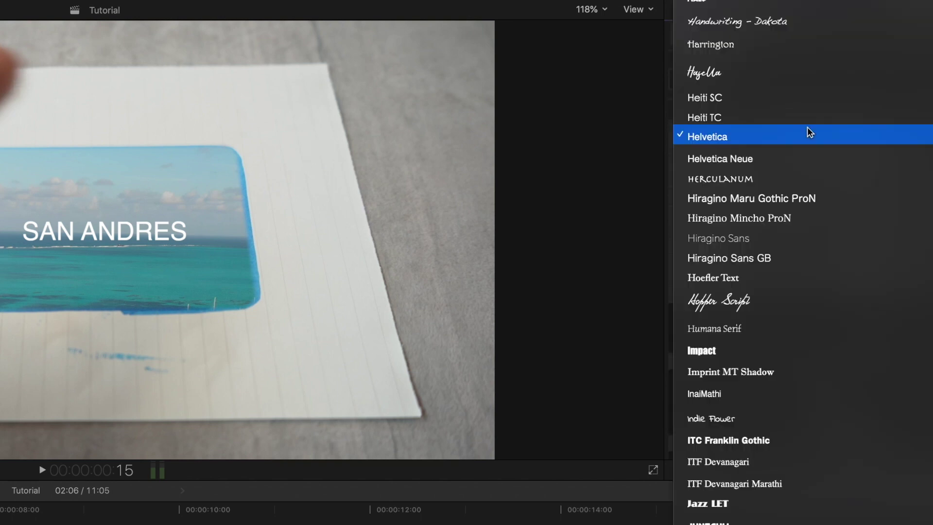
scroll(808, 129, "down", 15)
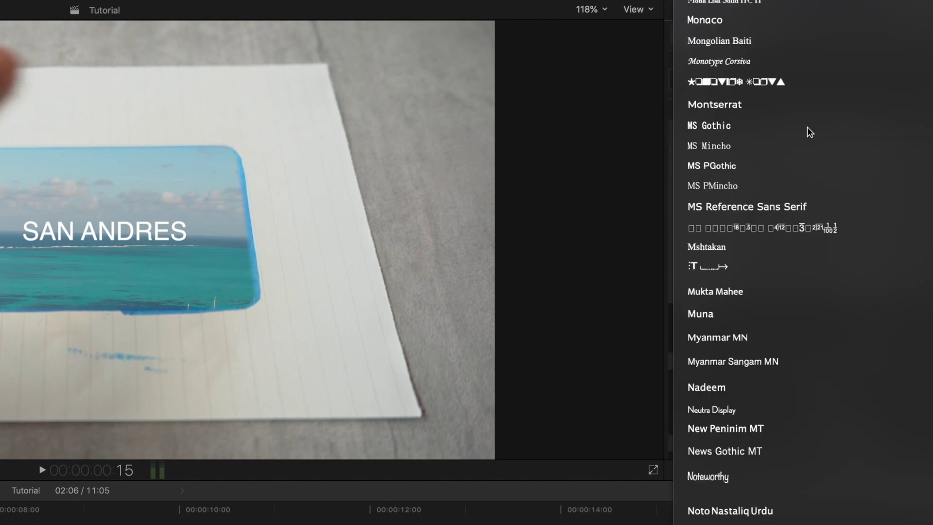
scroll(719, 516, "down", 10)
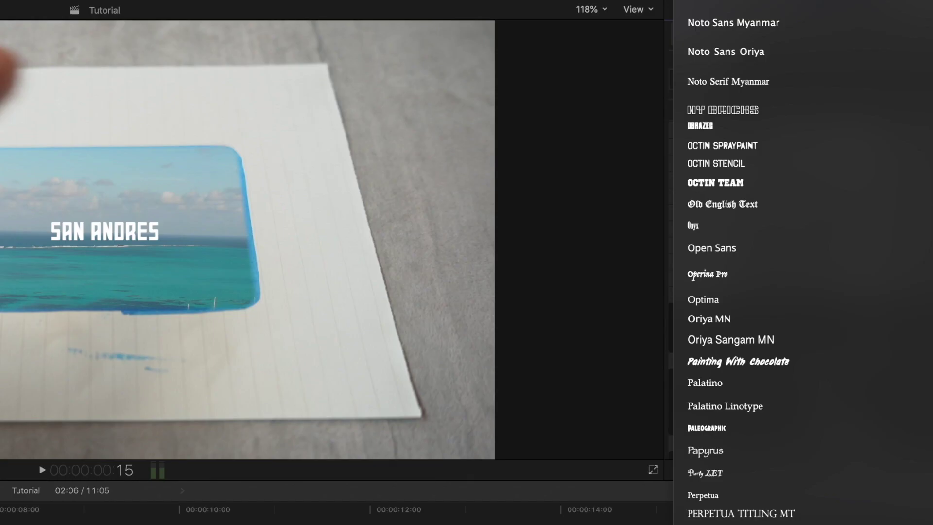
left_click(719, 517)
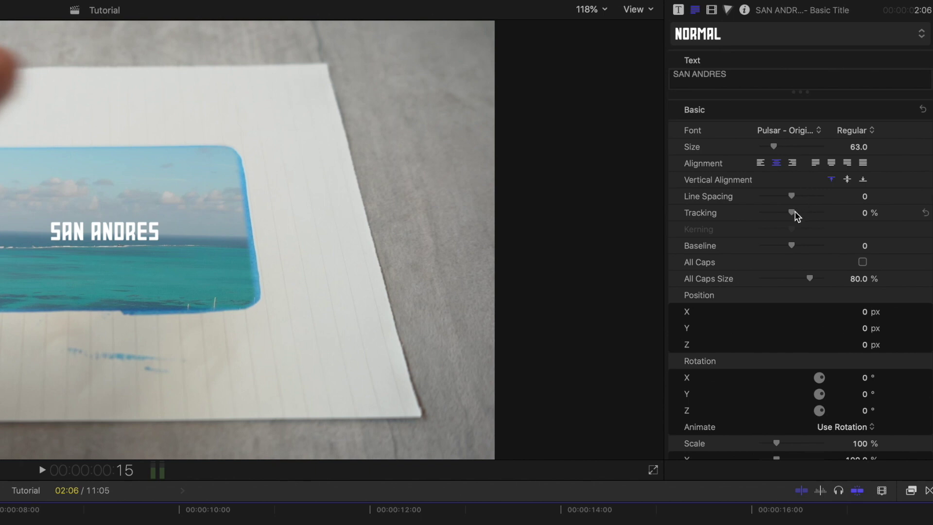
left_click(865, 214)
type("4")
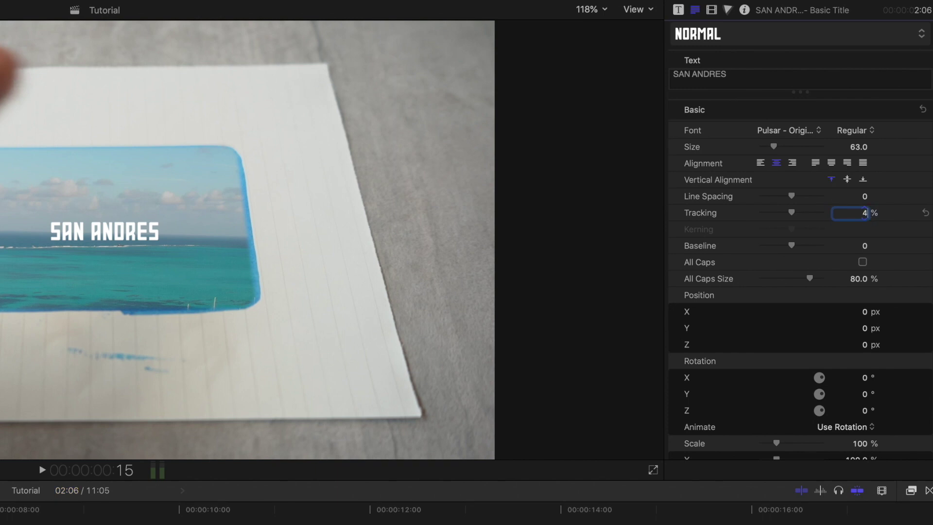
key("Return")
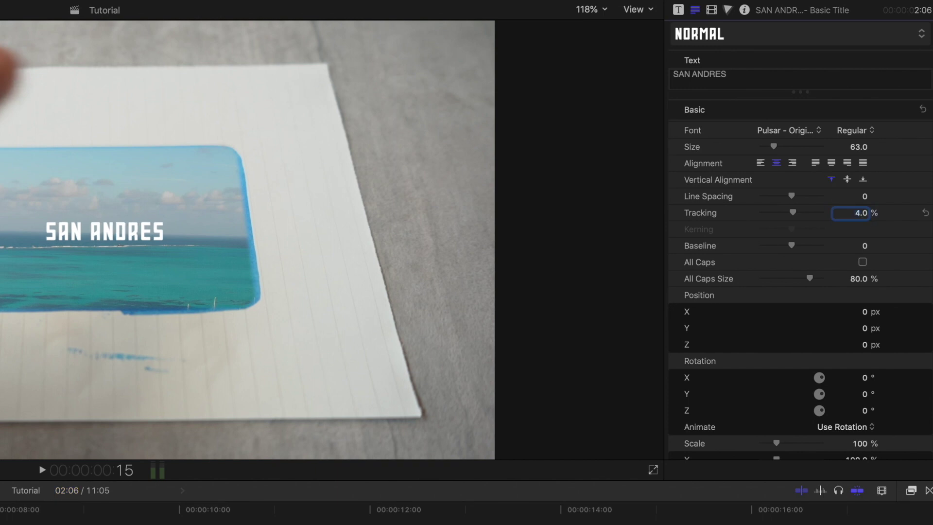
Color the title's Face with a dark teal sampled from the water near the drawn frame's lower edge
scroll(868, 240, "down", 6)
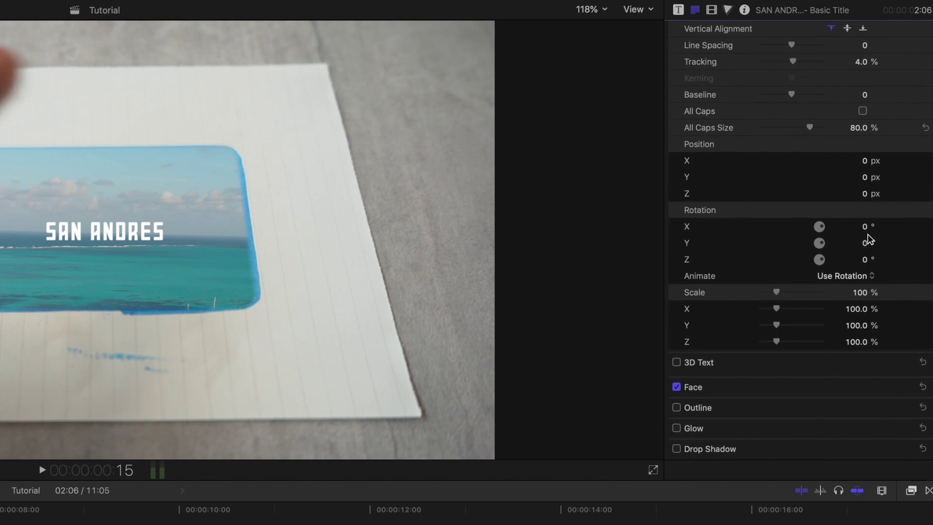
mouse_move(718, 390)
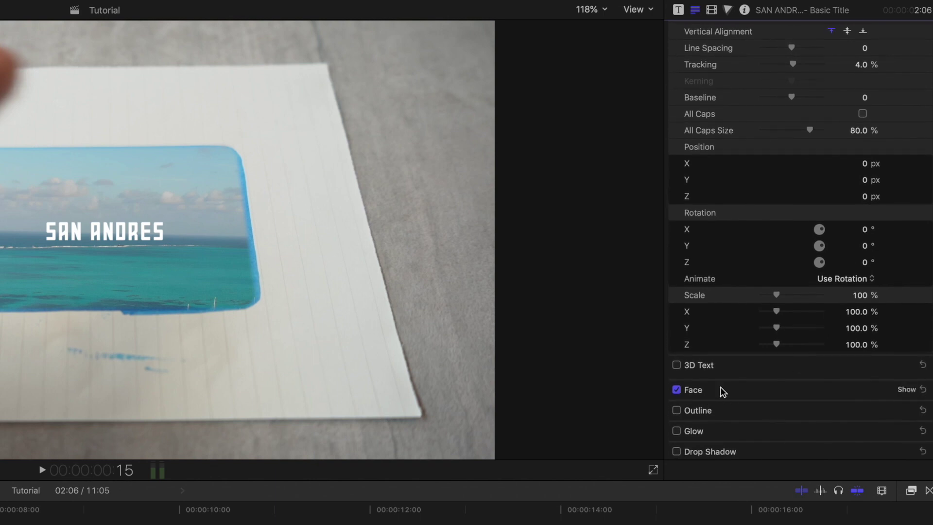
left_click(907, 391)
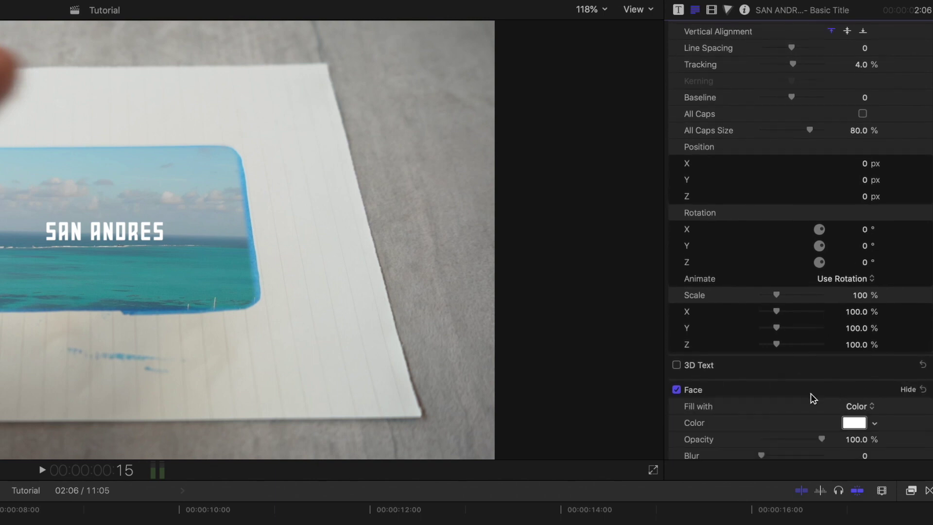
scroll(811, 392, "down", 1)
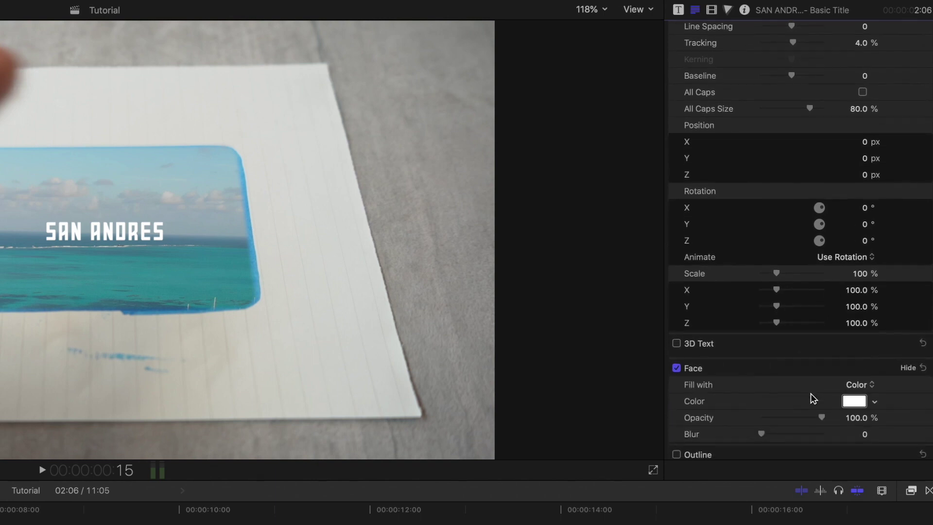
left_click(854, 403)
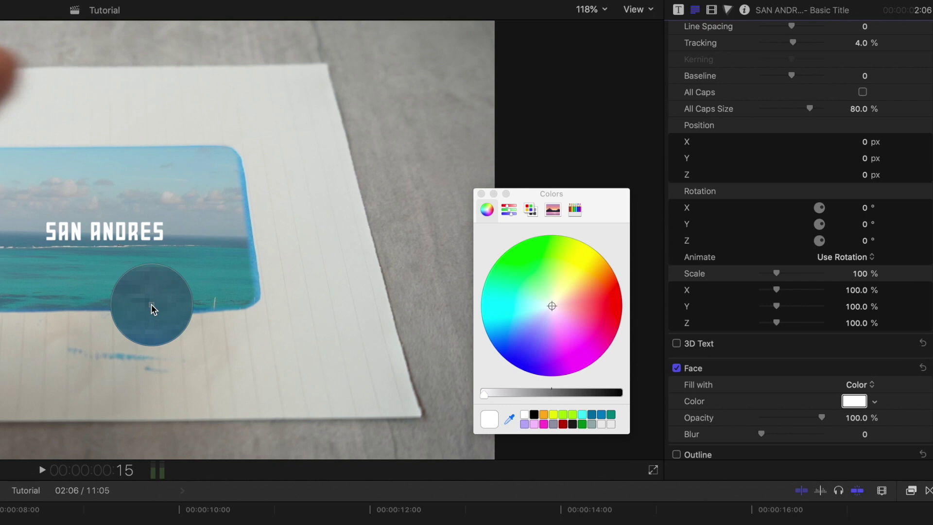
left_click(151, 305)
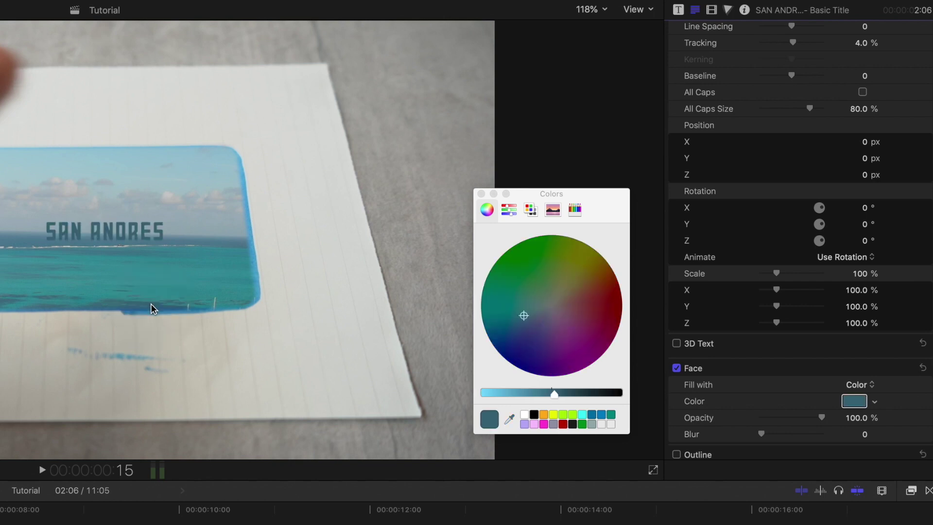
left_click(481, 193)
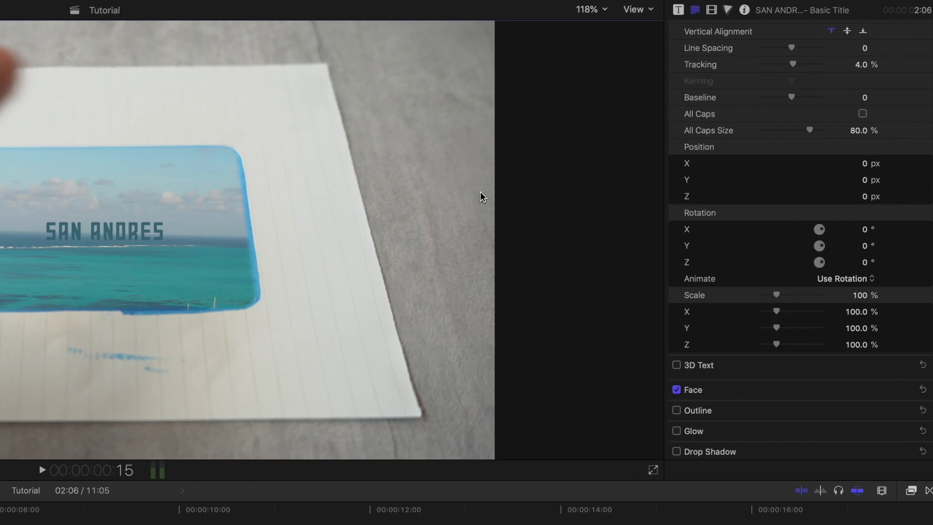
Enlarge the SAN ANDRES title's text to size 110
scroll(794, 177, "up", 6)
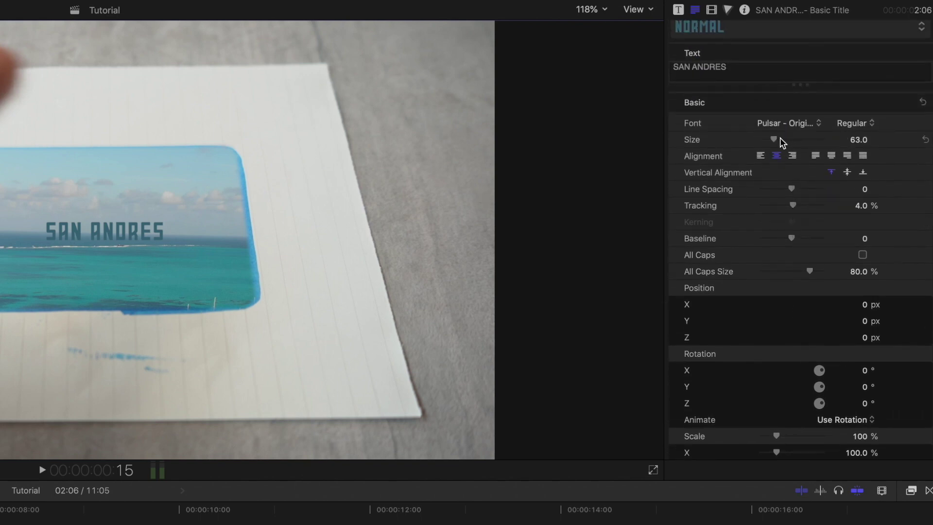
left_click_drag(777, 138, 786, 138)
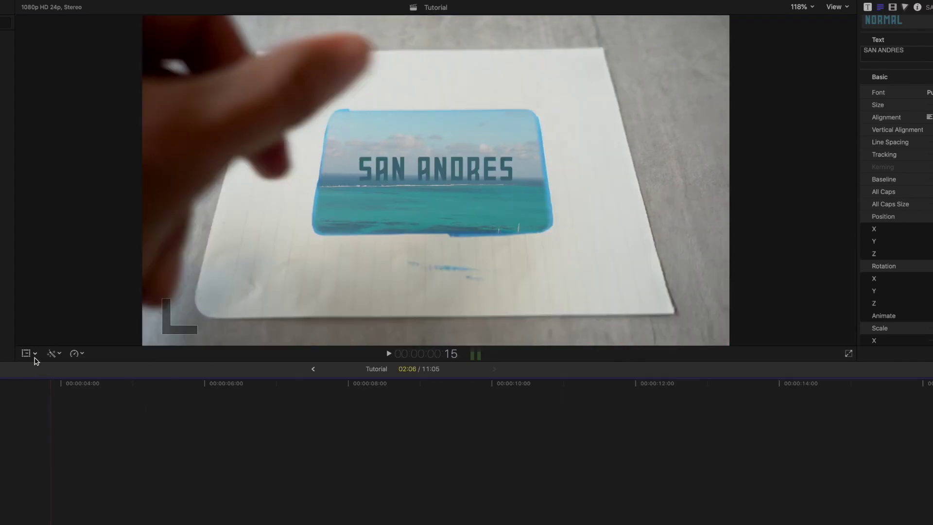
Transform the SAN ANDRES title so it sits outside the picture beyond the paper's right side, and add a position keyframe at 0:15
left_click(28, 353)
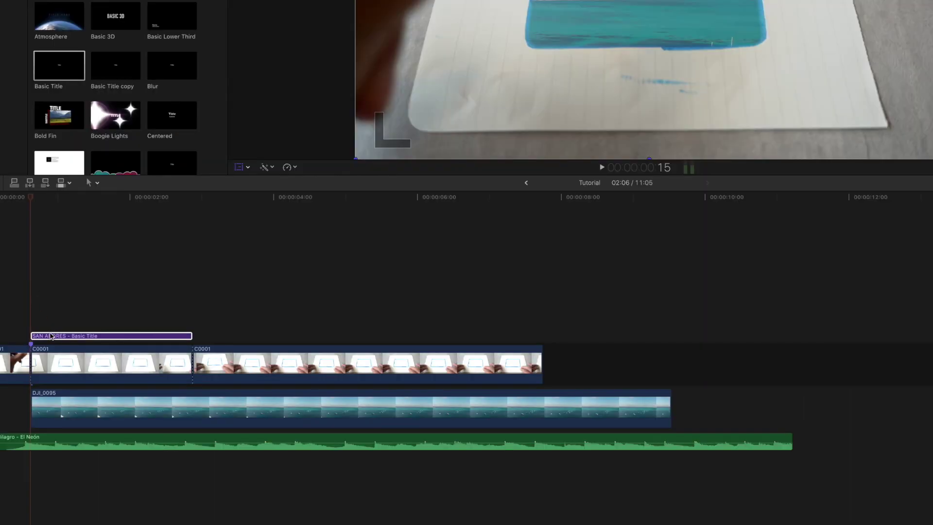
left_click(0, 524)
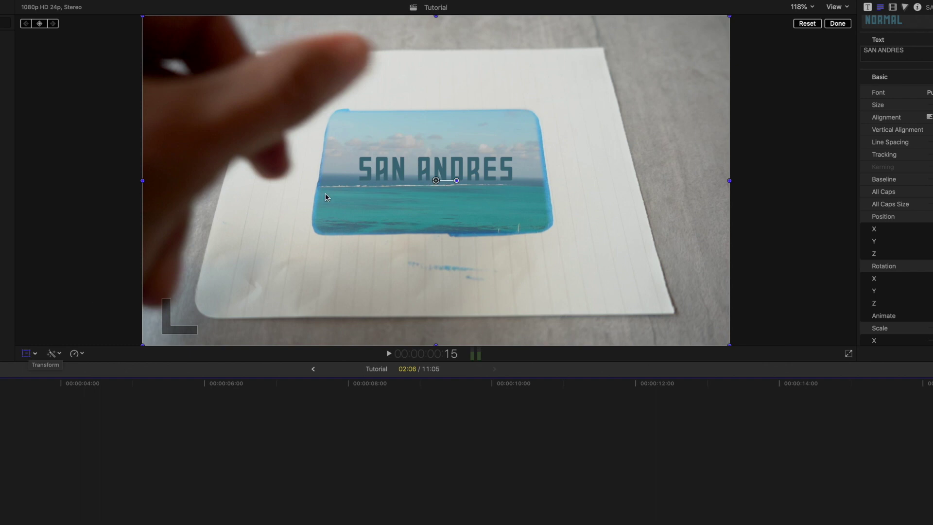
left_click_drag(435, 180, 814, 86)
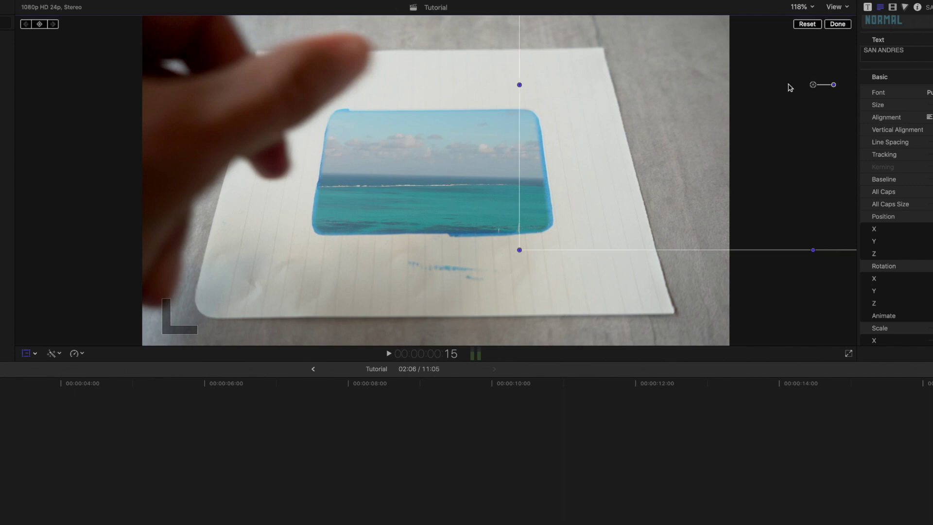
left_click(39, 25)
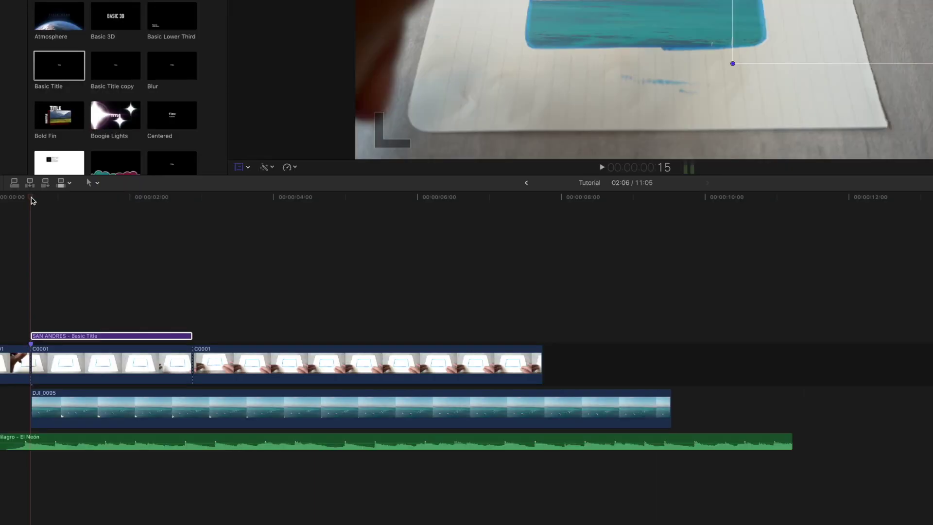
At 0:23, place the title above the drawn frame, centred at X 0 px, and level its off-screen start point at 0:15 with it
left_click(33, 200)
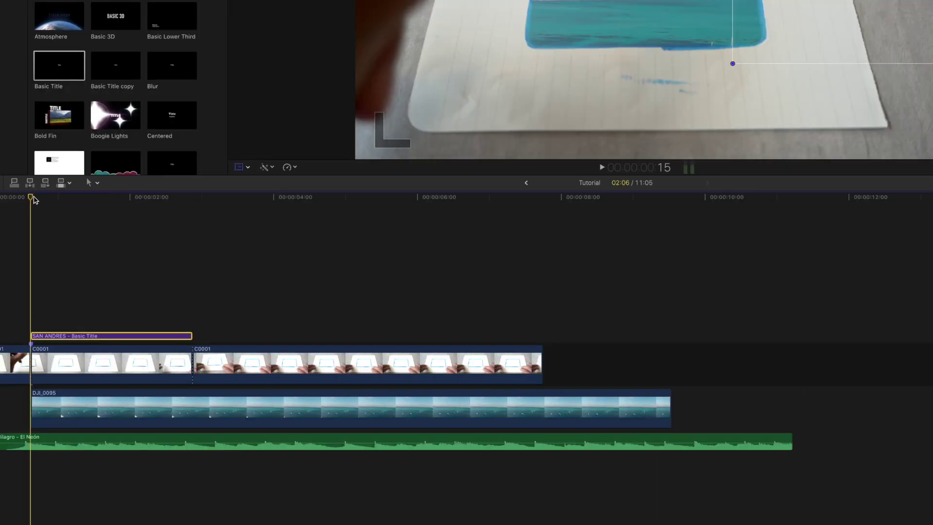
left_click_drag(39, 199, 58, 201)
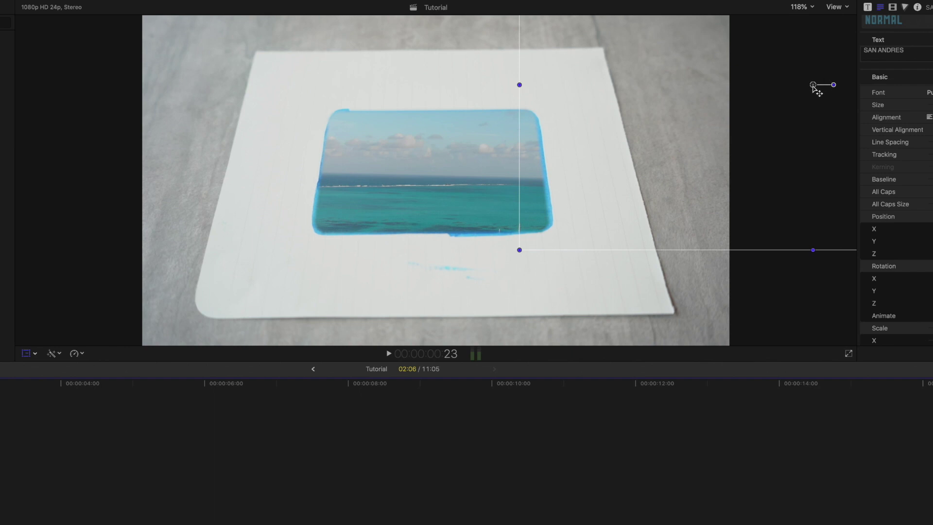
left_click_drag(813, 85, 436, 86)
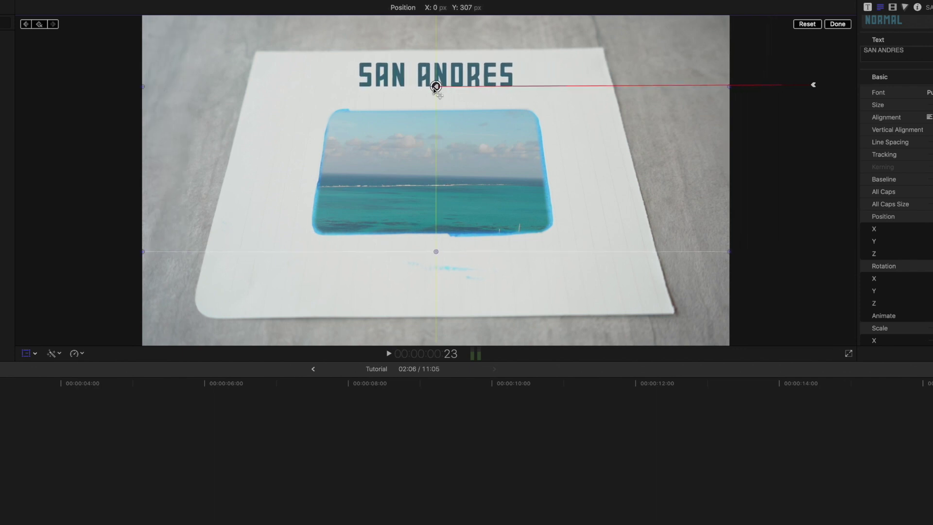
left_click_drag(436, 87, 436, 91)
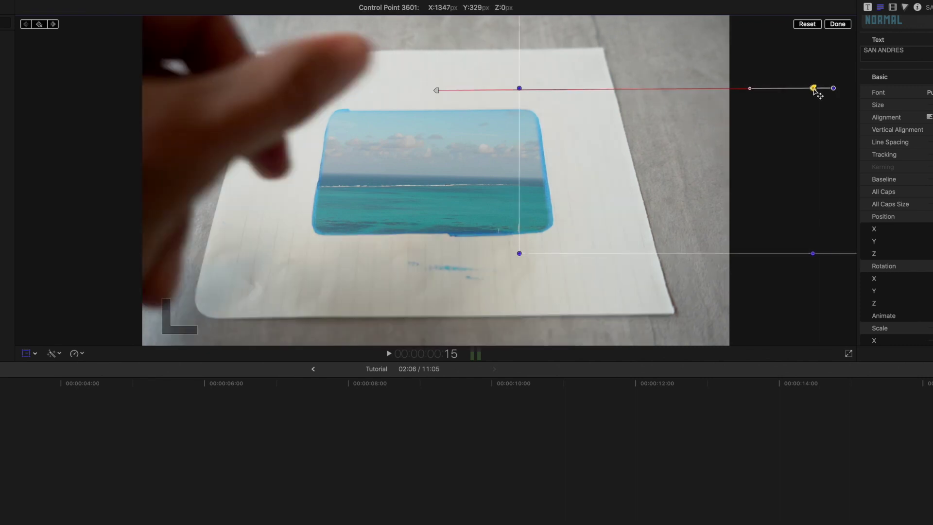
left_click_drag(814, 91, 815, 92)
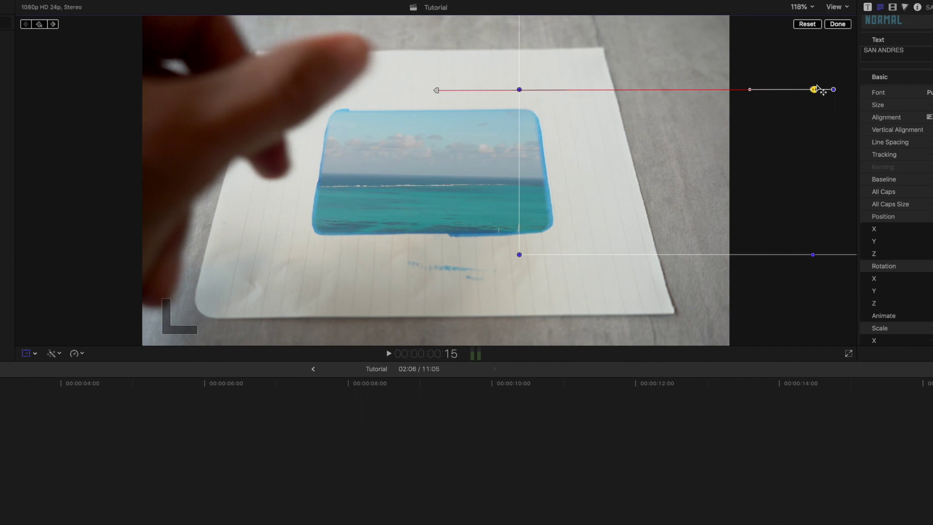
left_click(838, 24)
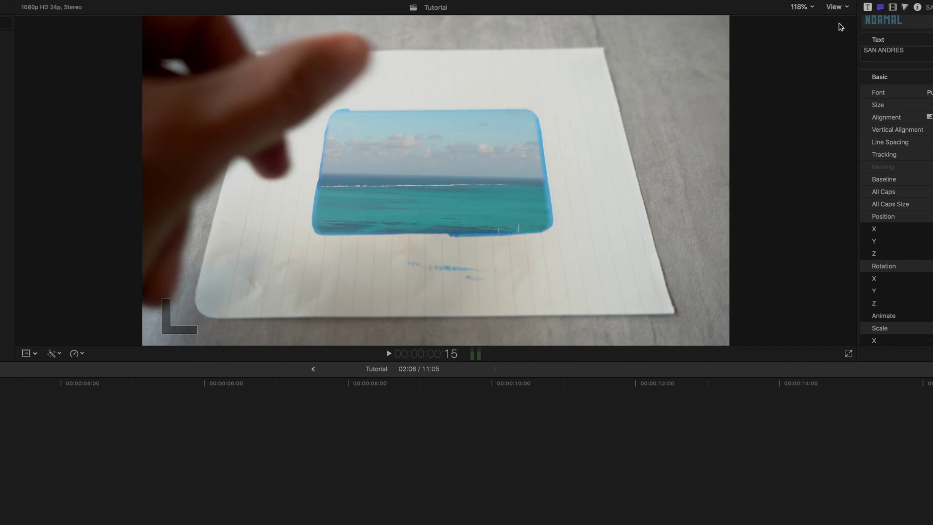
Play the edit from the start to check the title's slide-in animation
left_click(250, 369)
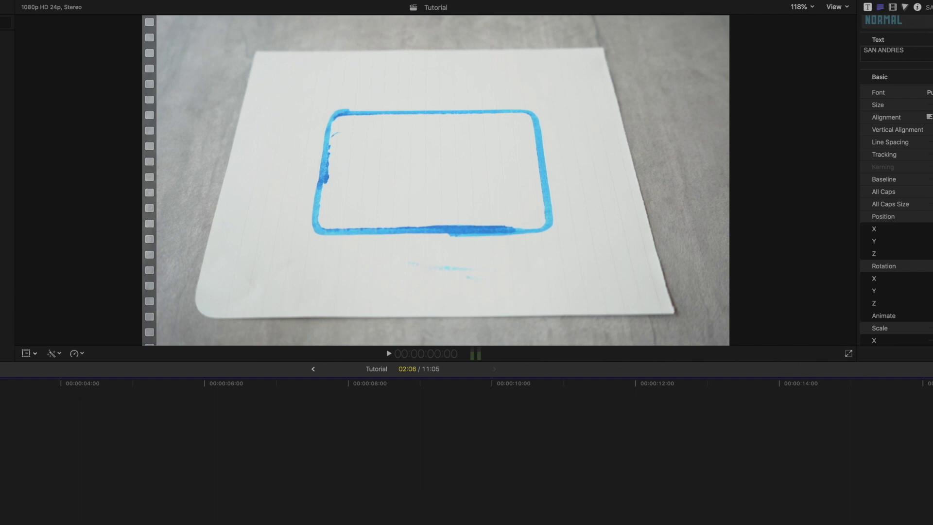
key("shift+super+a")
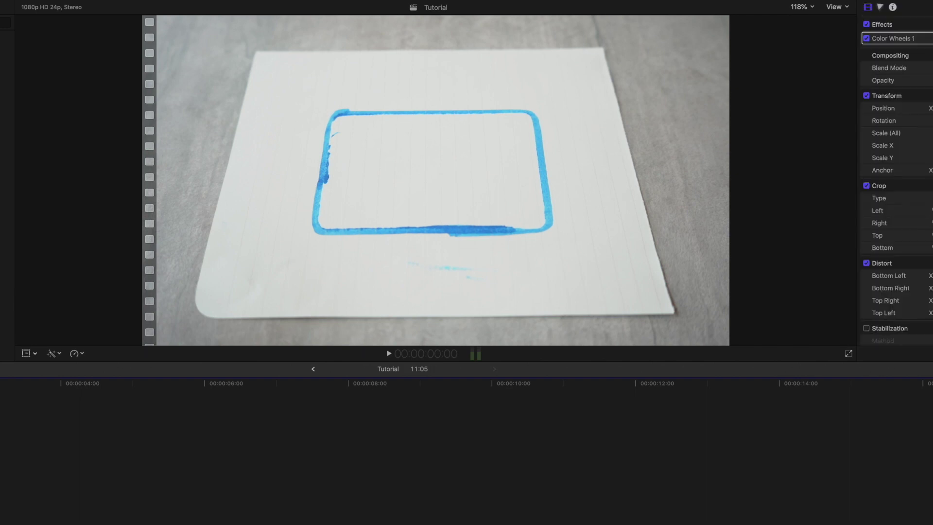
key("space")
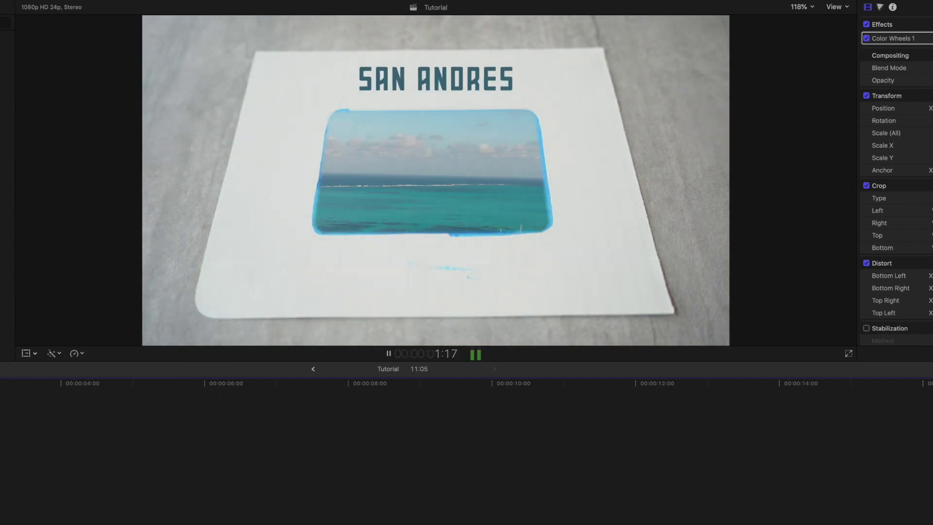
key("space")
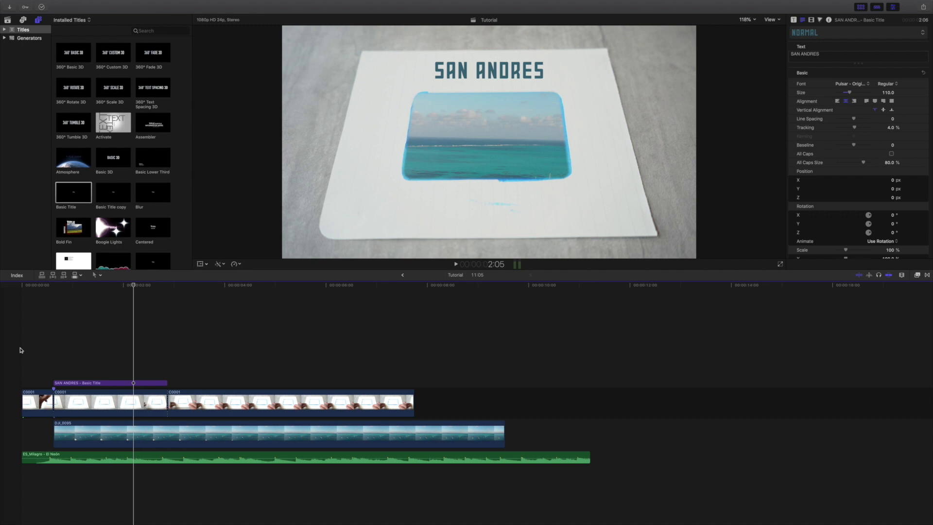
Duplicate the DJI_0095 drone clip onto a separate layer directly above the original
left_click(82, 434)
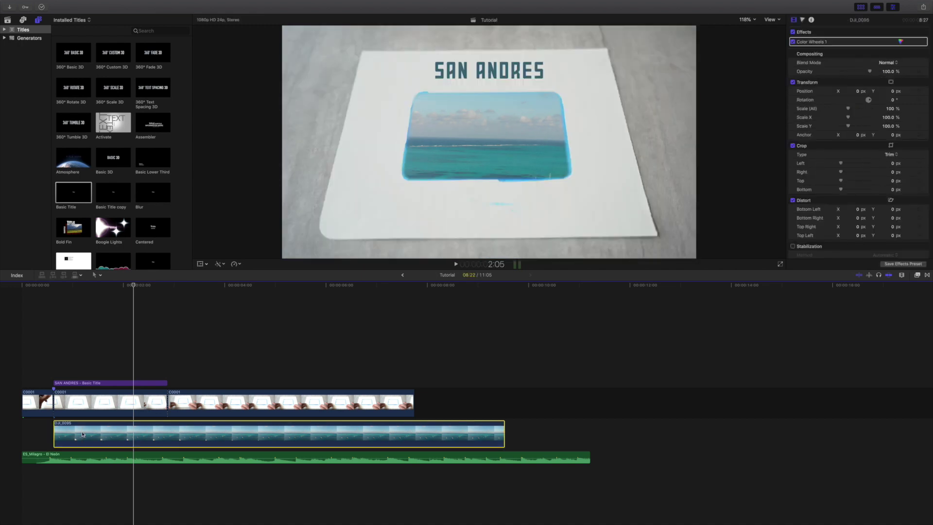
key("alt")
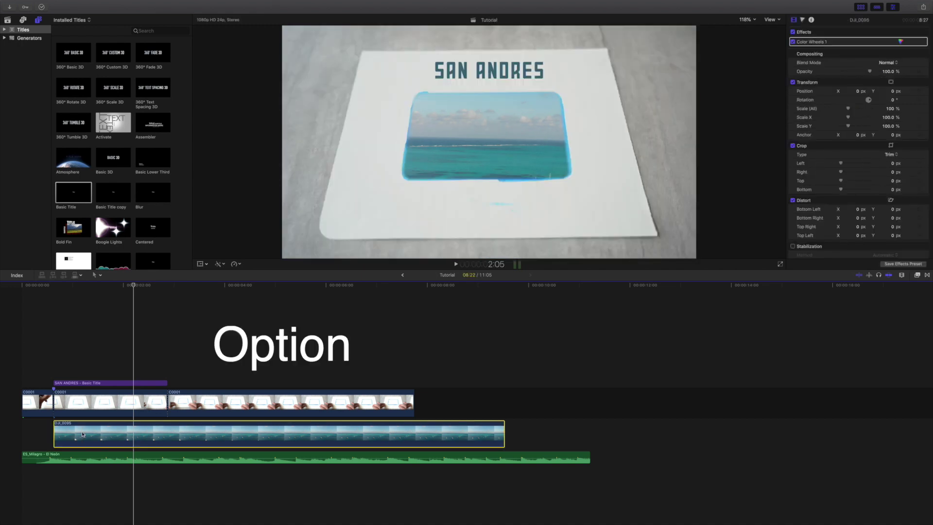
left_click_drag(82, 434, 82, 421)
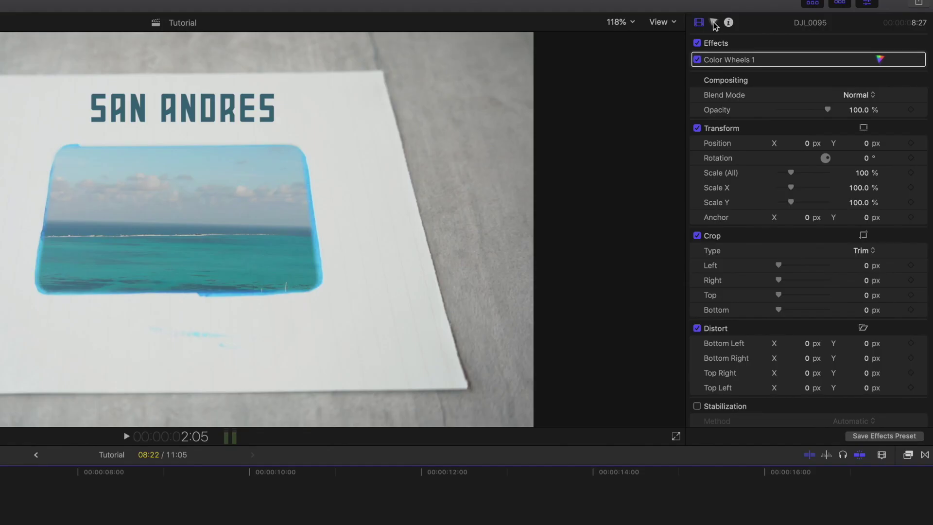
Add a second Color Wheels correction to the upper DJI_0095 clip, fully desaturate its Master, darken the Shadows, adjust the Highlights, and play the result
left_click(882, 61)
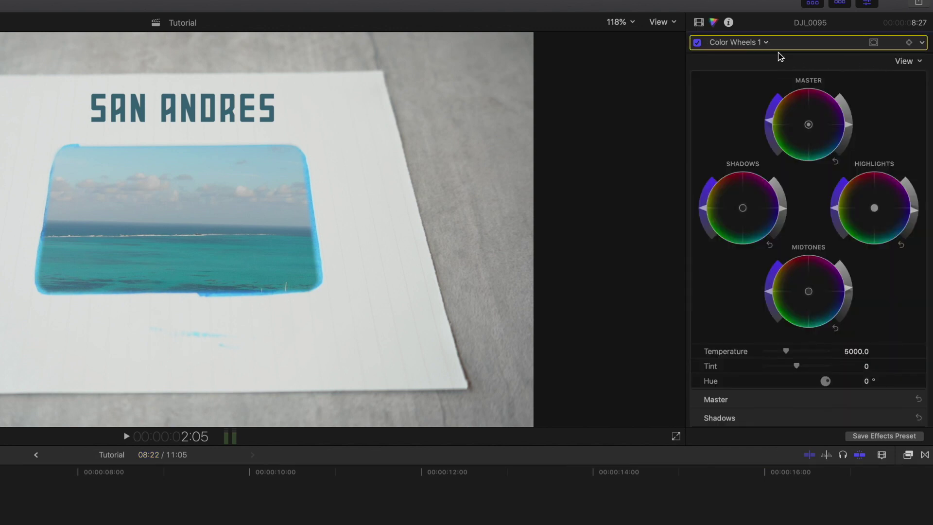
left_click(767, 43)
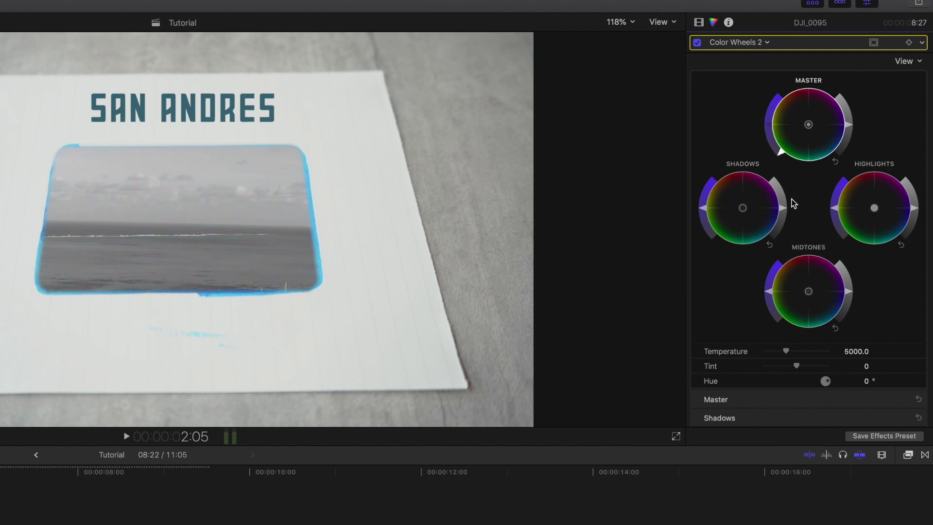
left_click_drag(784, 210, 786, 218)
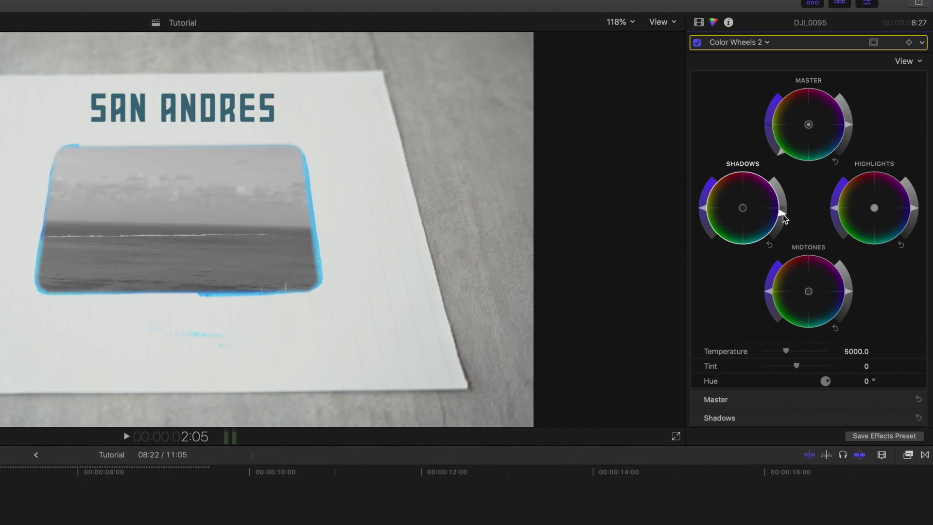
left_click(915, 216)
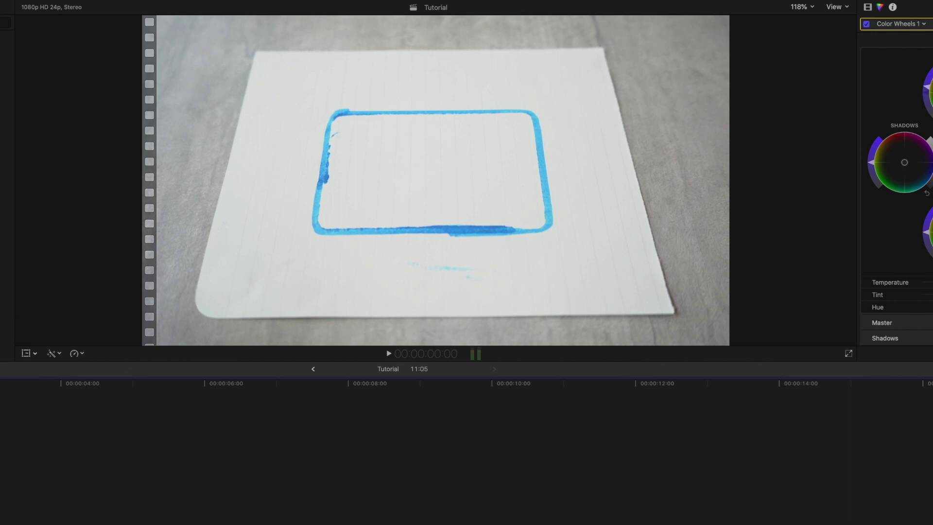
key("space")
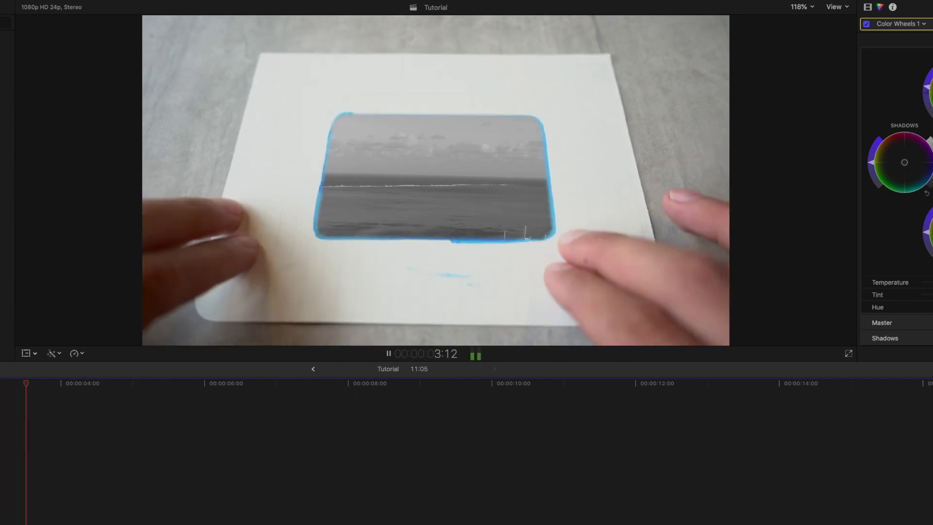
key("space")
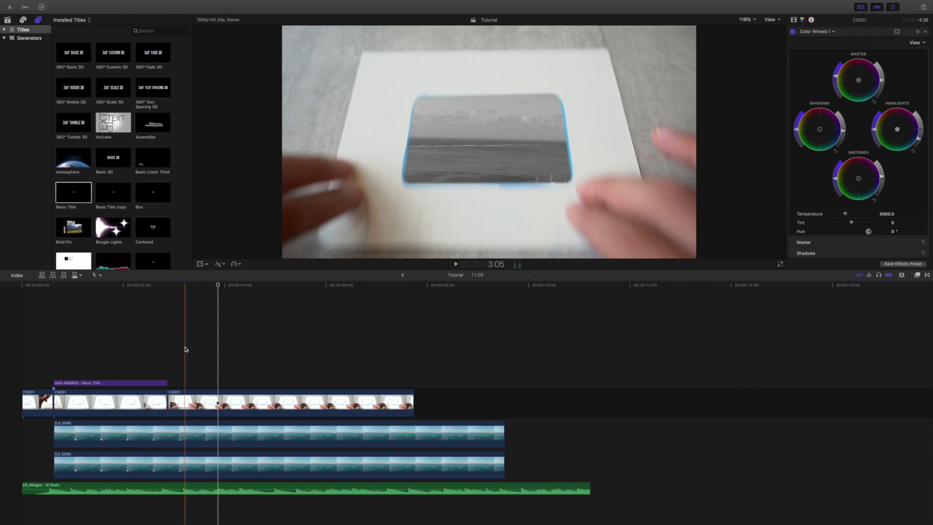
Keyframe the upper black-and-white DJI_0095 clip's opacity to drop from 100% at about 3:05 to fully transparent a few frames on
left_click(185, 349)
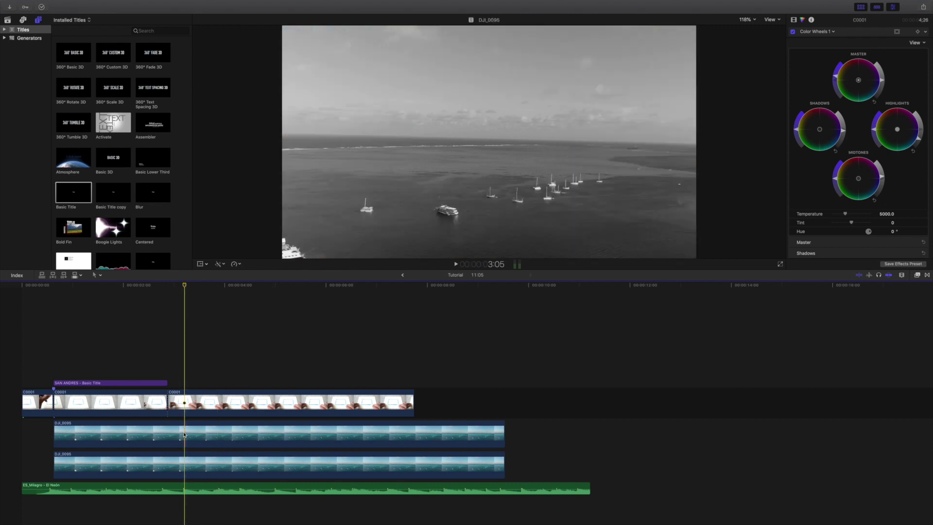
left_click(184, 434)
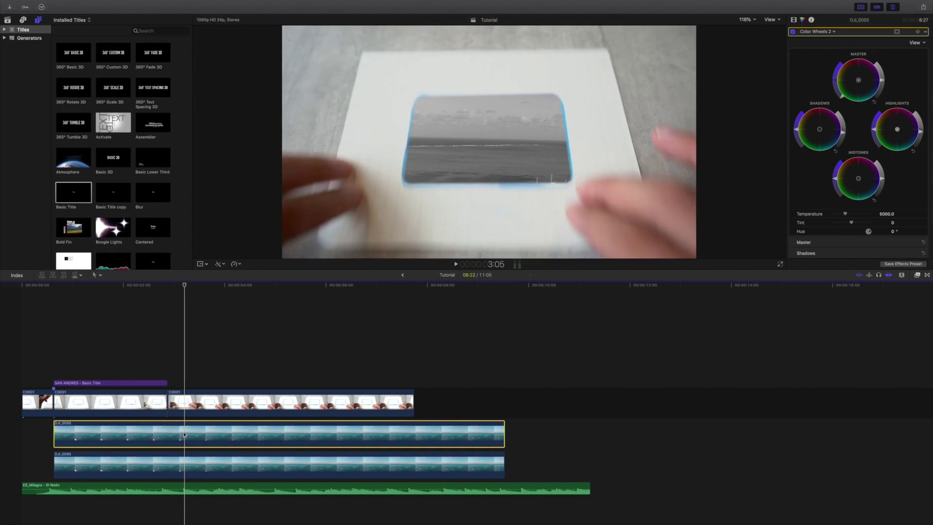
key("ctrl+v")
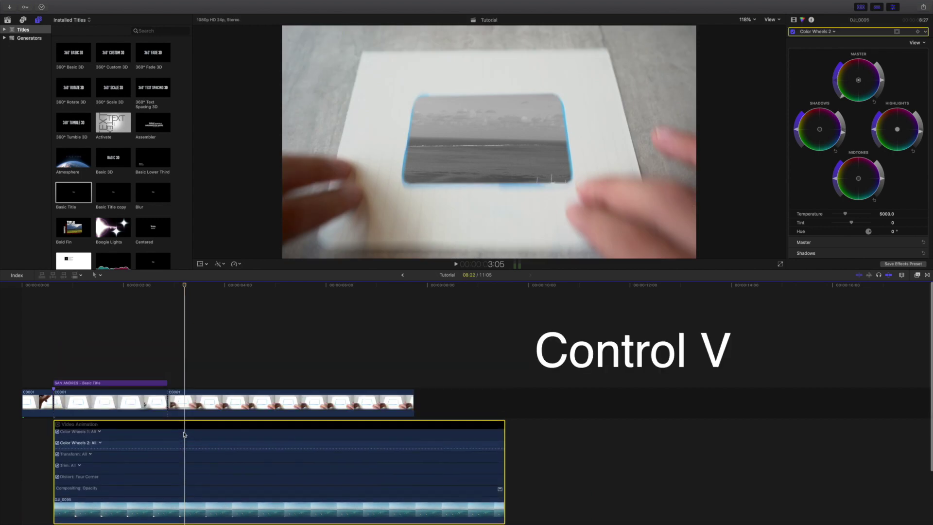
scroll(184, 434, "down", 2)
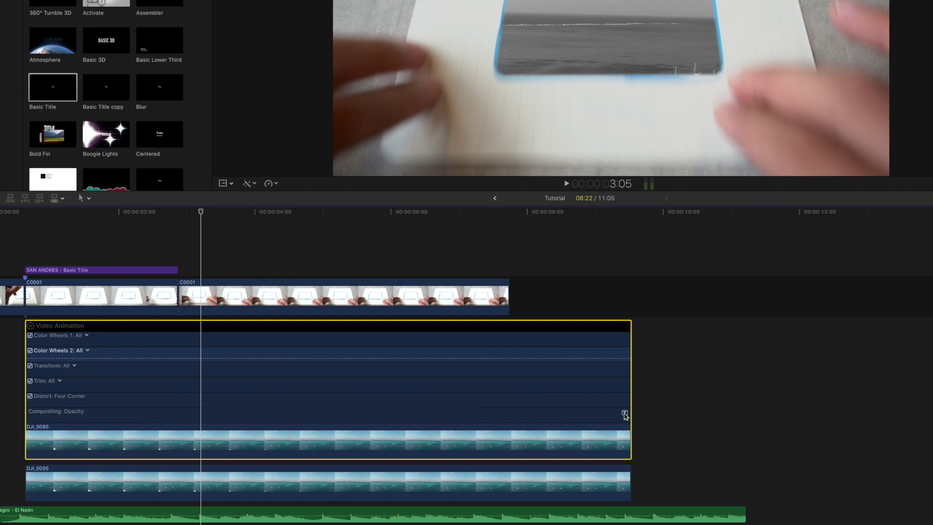
left_click(625, 414)
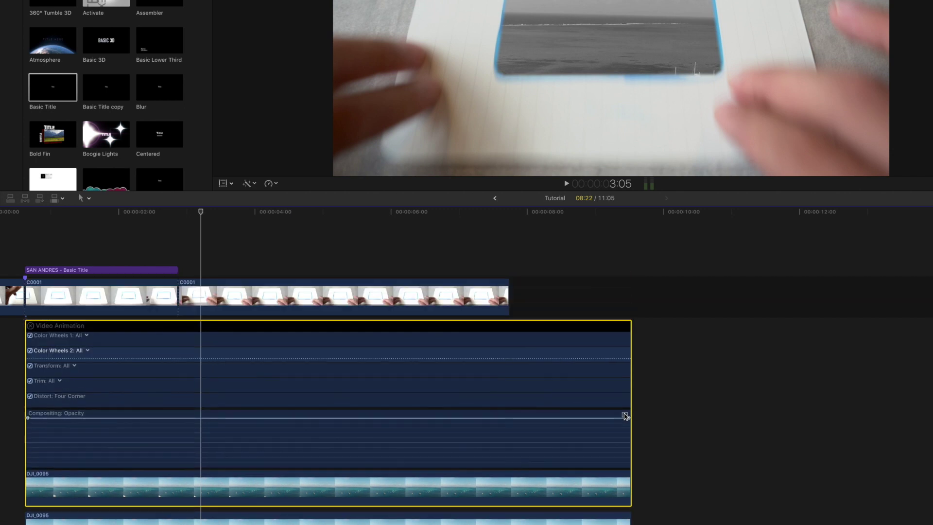
left_click(201, 419, "alt")
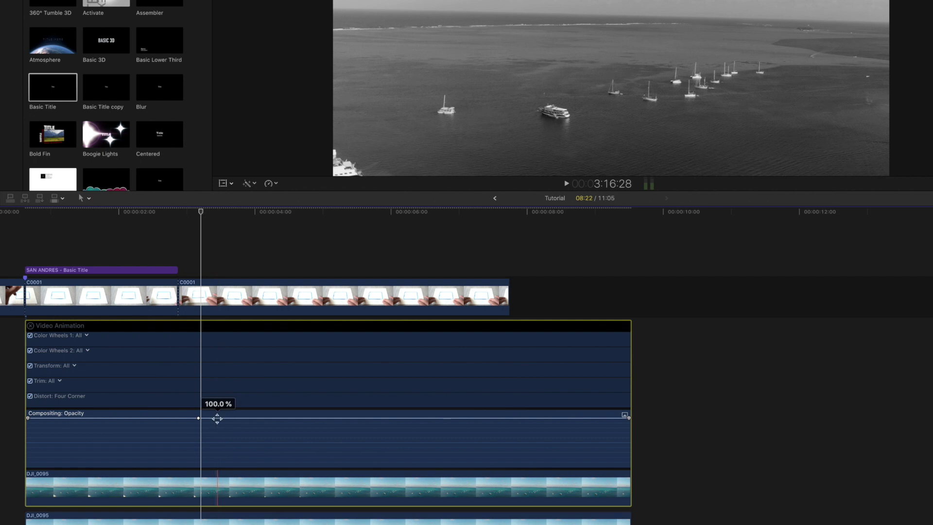
left_click(216, 418, "alt")
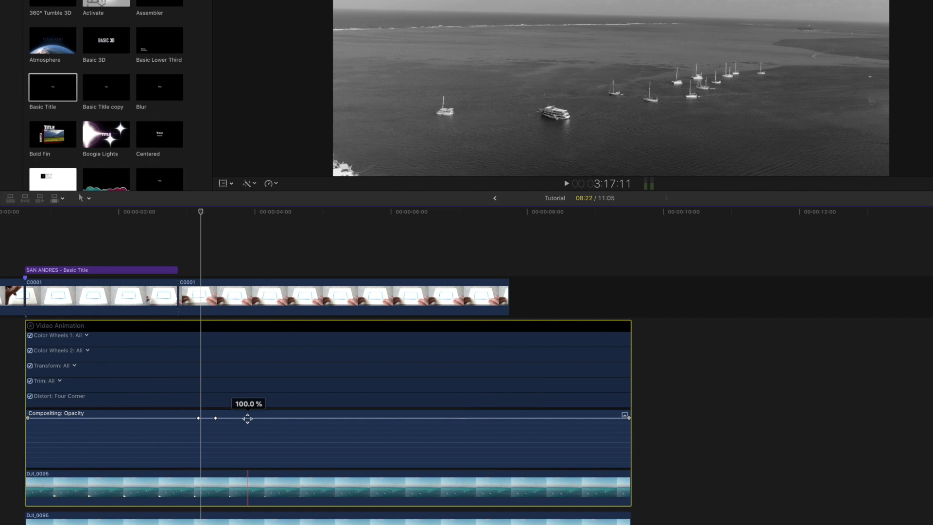
left_click_drag(247, 418, 248, 496)
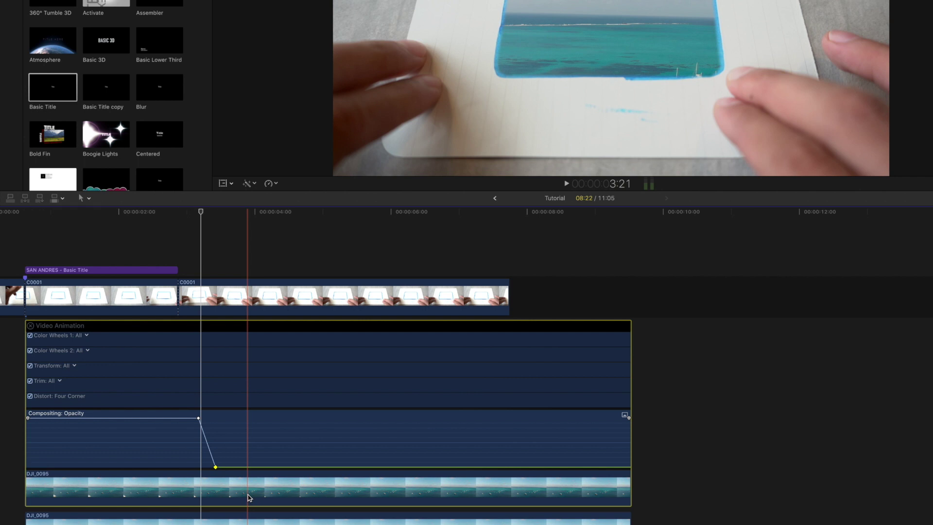
left_click(31, 326)
Play back the edit to check the drone footage's transition from black-and-white to color
key("super+shift+a")
key("space")
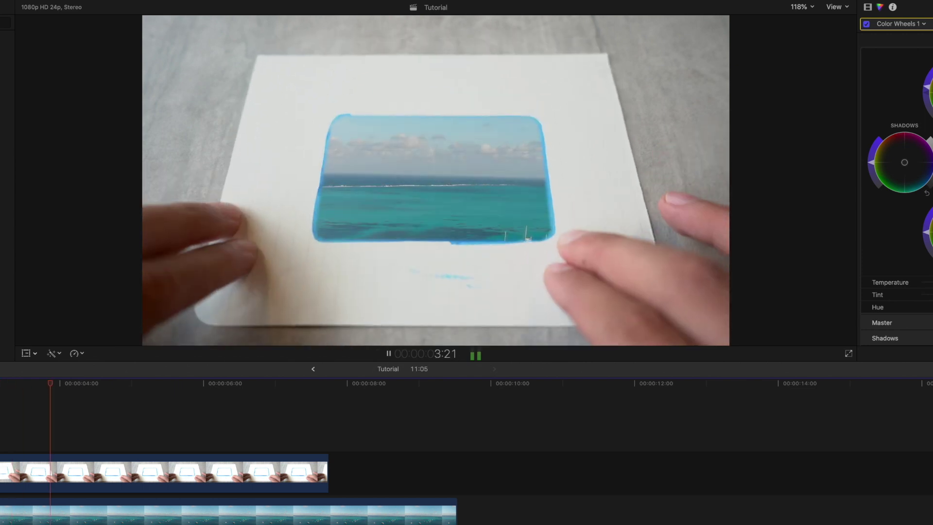
key("space")
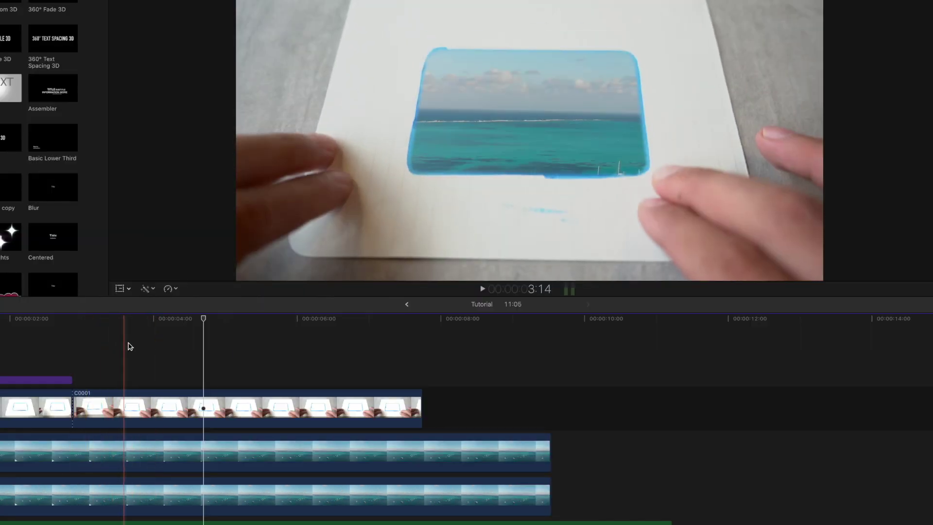
Split the last C0001 paper-frame clip at 3:18 and select the part after the cut
left_click(137, 406)
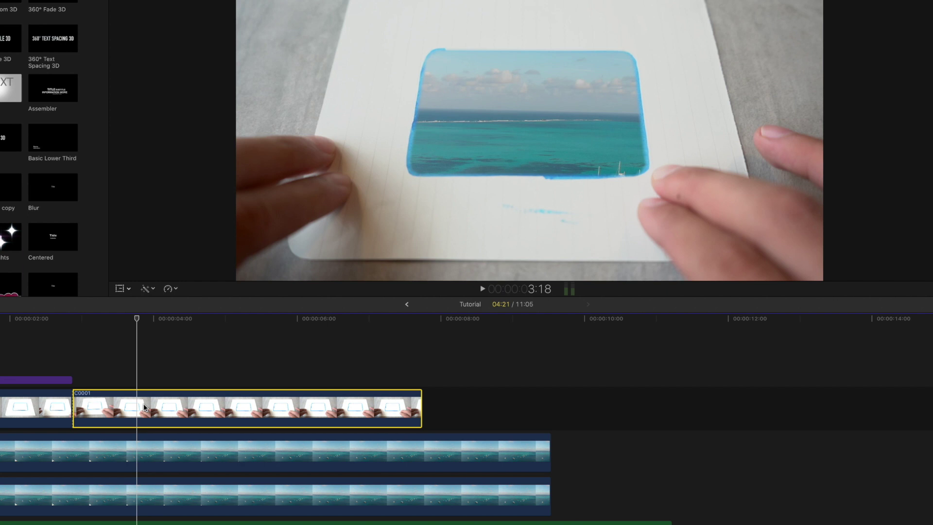
key("super+b")
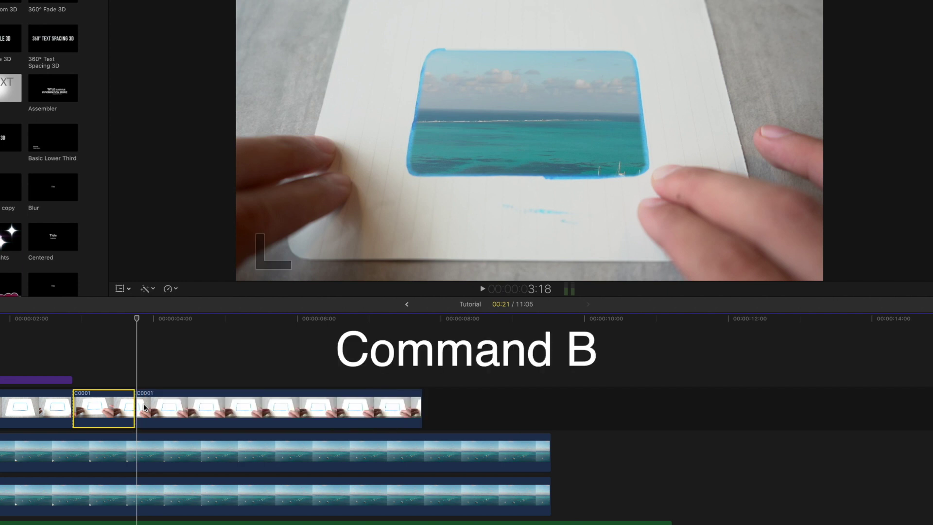
left_click(143, 404)
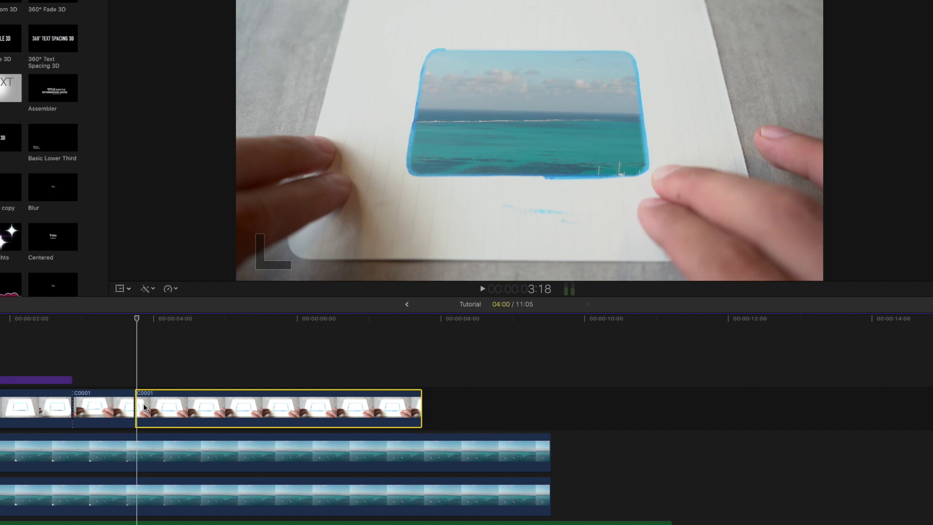
Apply a Ken Burns crop to the selected C0001 clip, with a tiny End frame centered inside the drawn frame and the Start at full picture
left_click(130, 289)
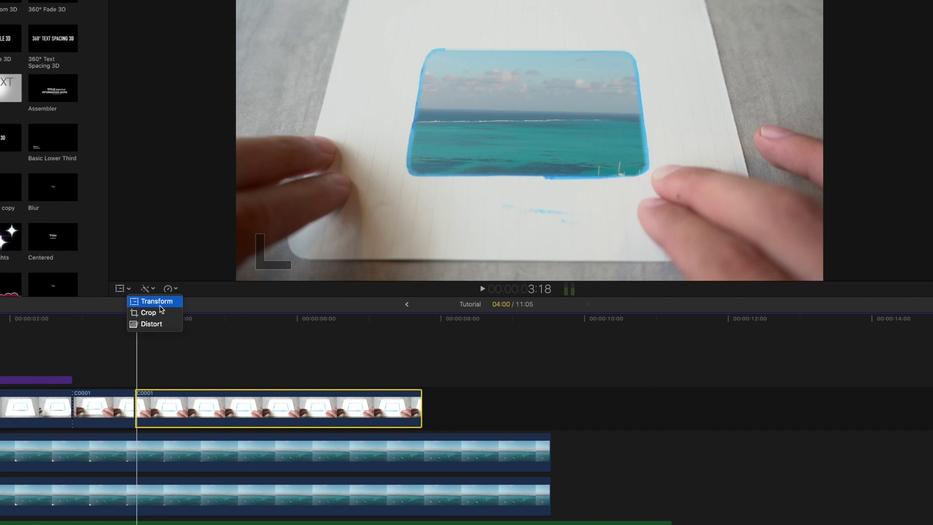
left_click(139, 283)
left_click(130, 290)
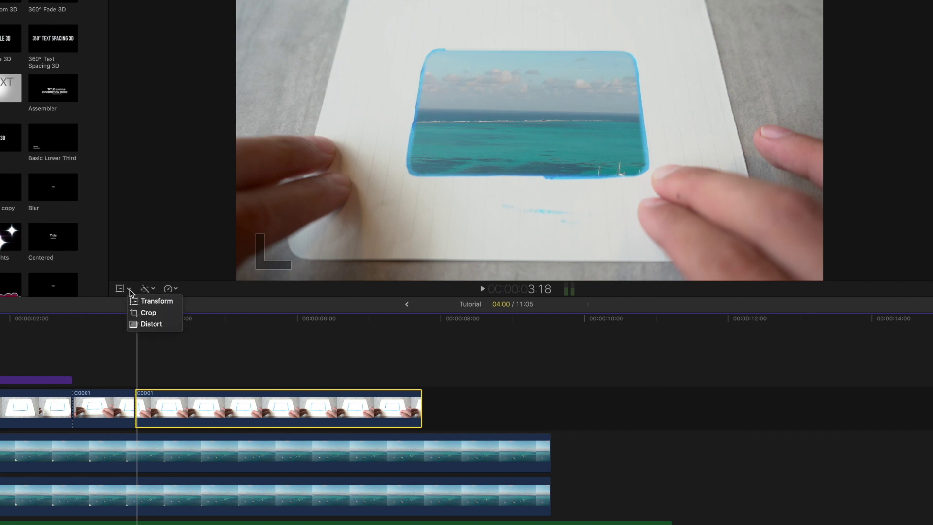
left_click(142, 314)
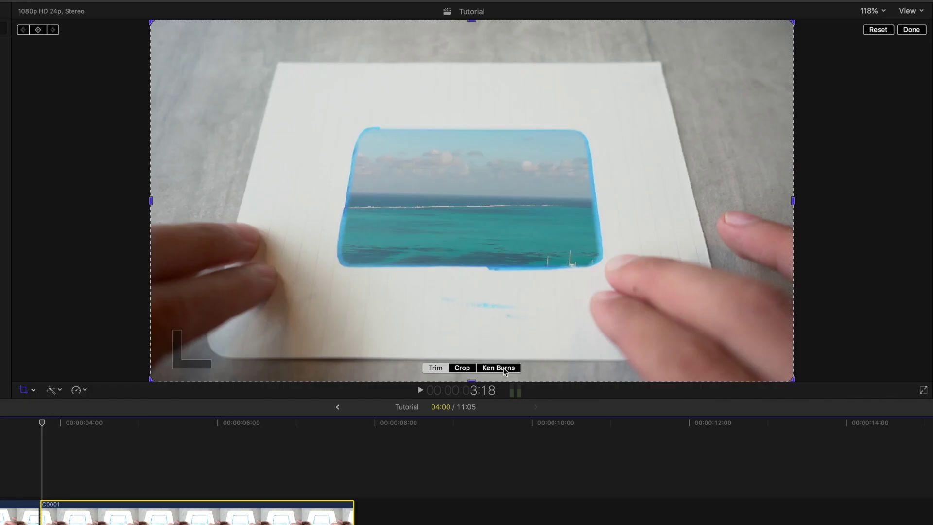
left_click(554, 268)
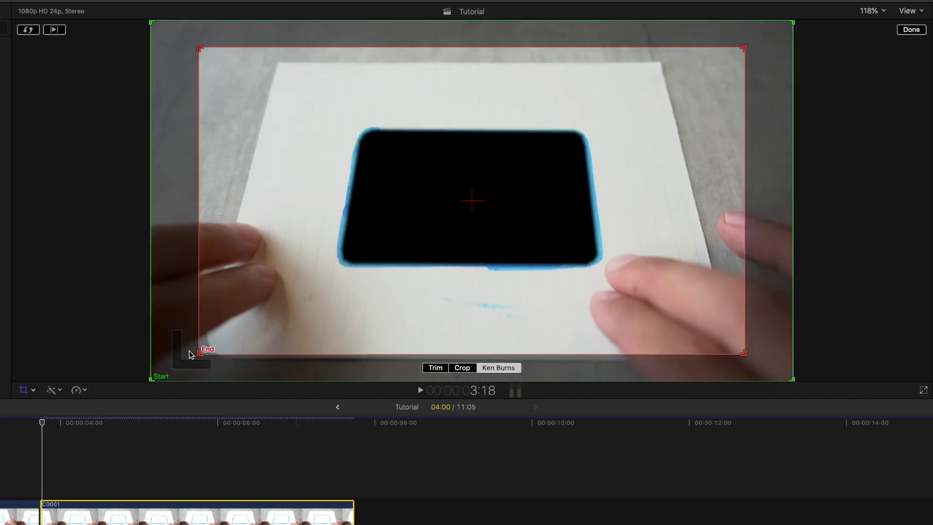
left_click_drag(199, 353, 740, 52)
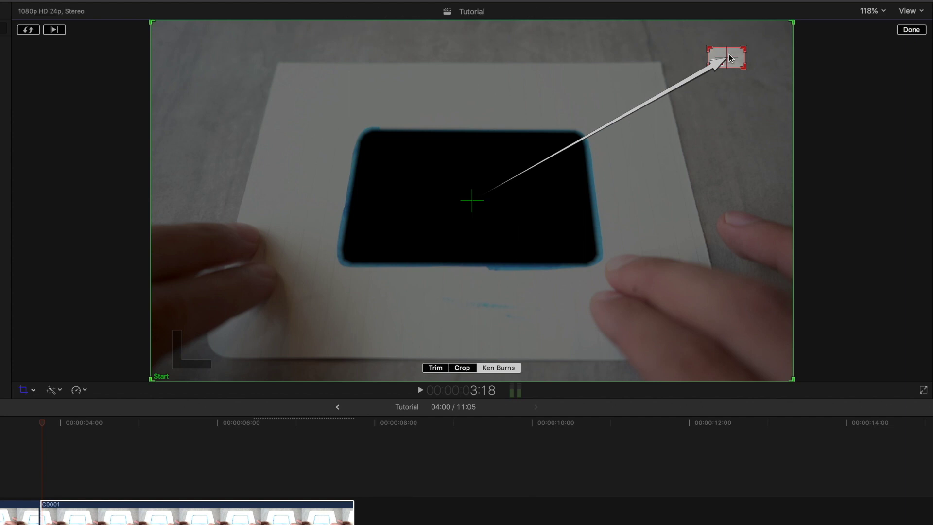
left_click_drag(727, 59, 470, 199)
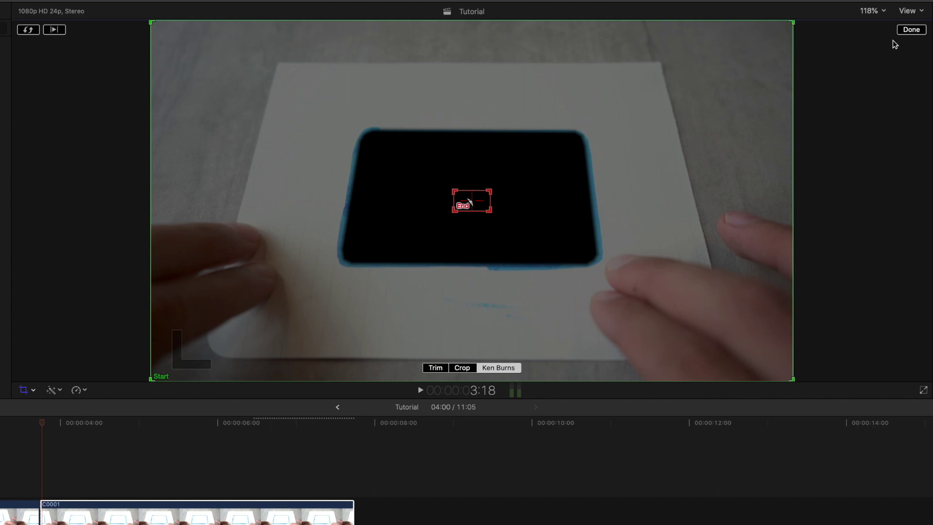
left_click(909, 31)
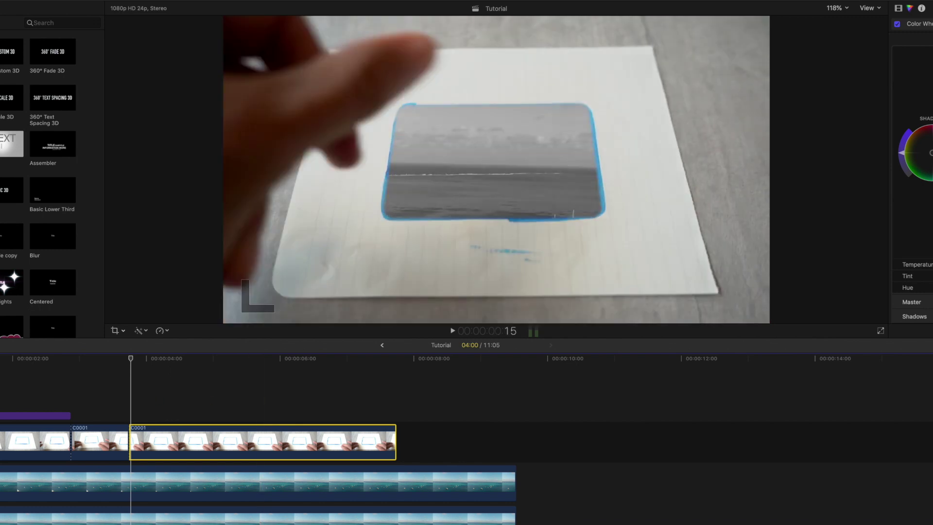
Play the edit from near its start to check the zoom through the drawn frame into the drone footage
left_click(2, 401)
key("space")
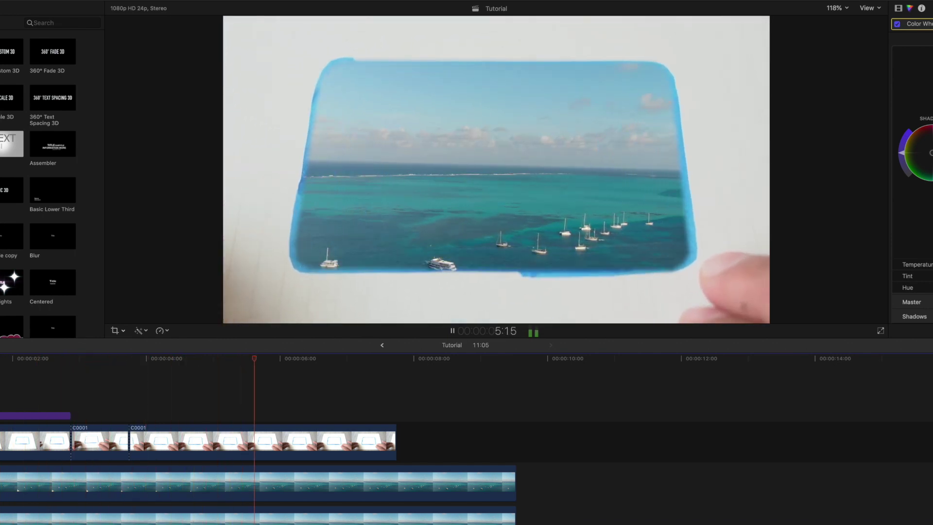
key("space")
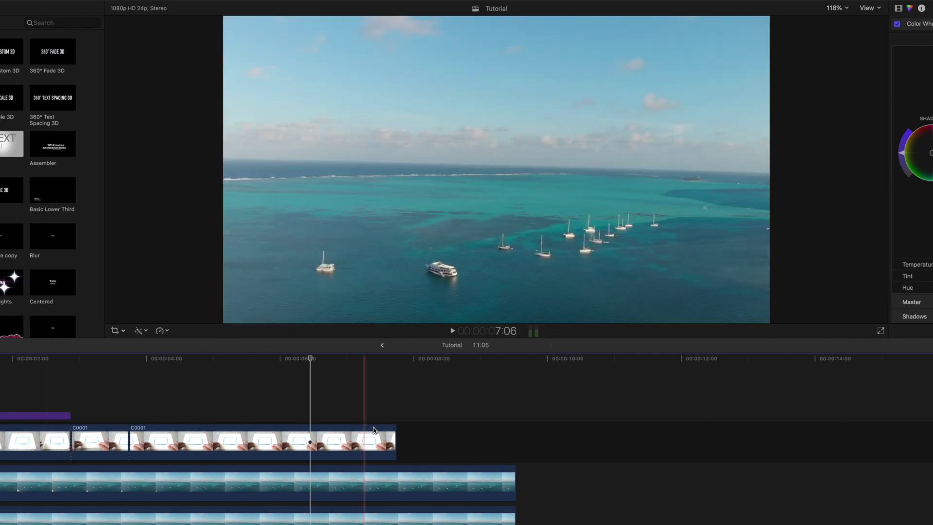
Trim the end of the Ken Burns C0001 clip to a duration of about 2 seconds and play the result from the beginning
left_click(394, 434)
left_click_drag(394, 434, 268, 432)
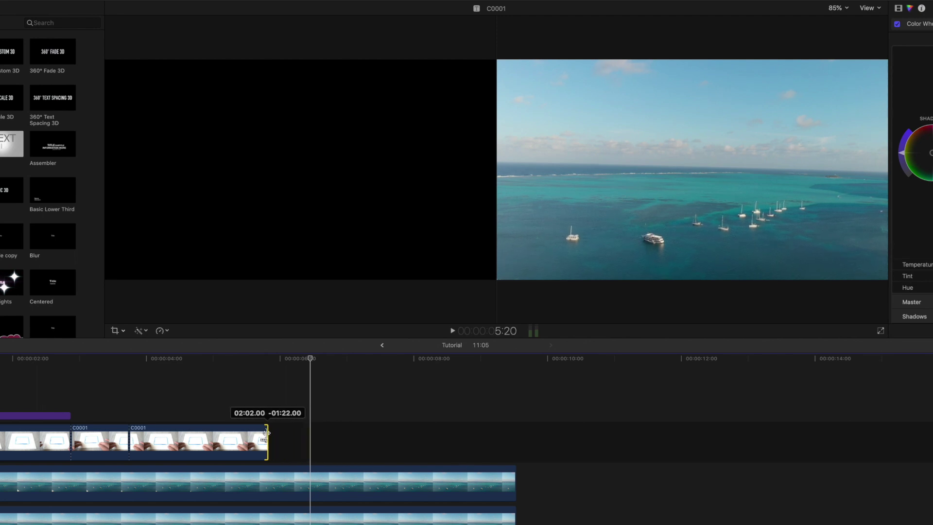
left_click_drag(265, 432, 260, 433)
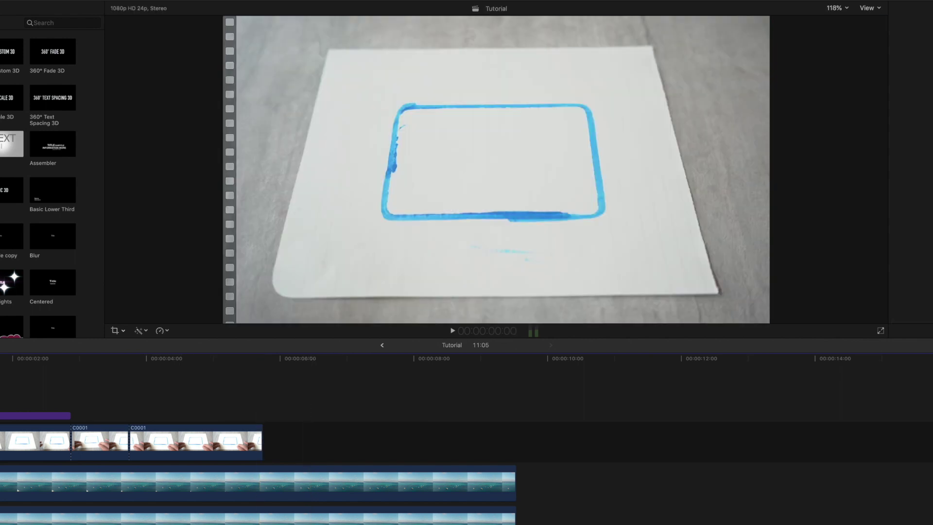
key("space")
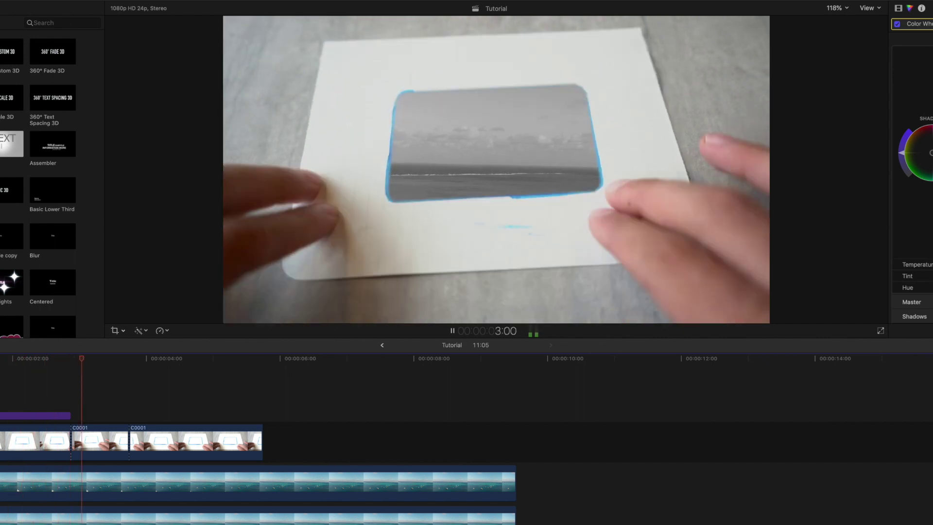
left_click(254, 442)
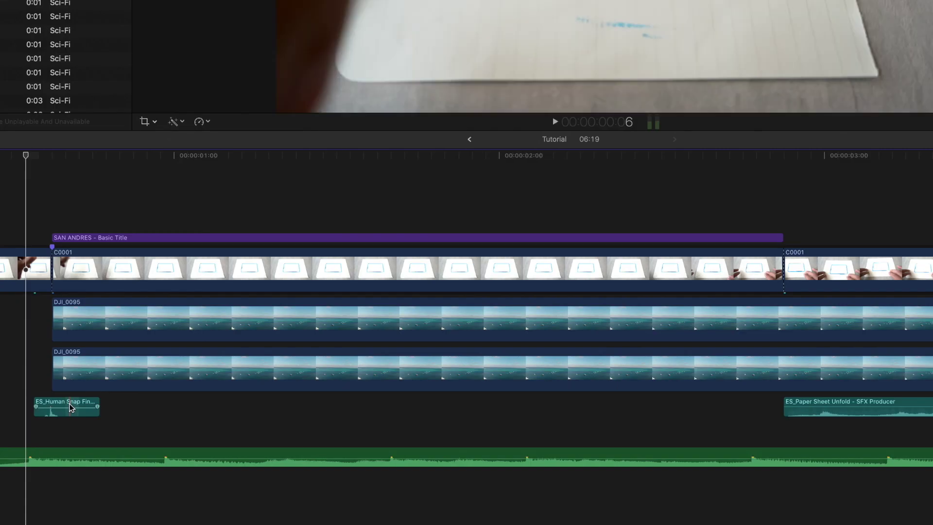
Review the timeline placement of the finger-snap, ES_Paper Sheet Unfold and Sweep Motion sound effects relative to the C0001 cuts
left_click(70, 407)
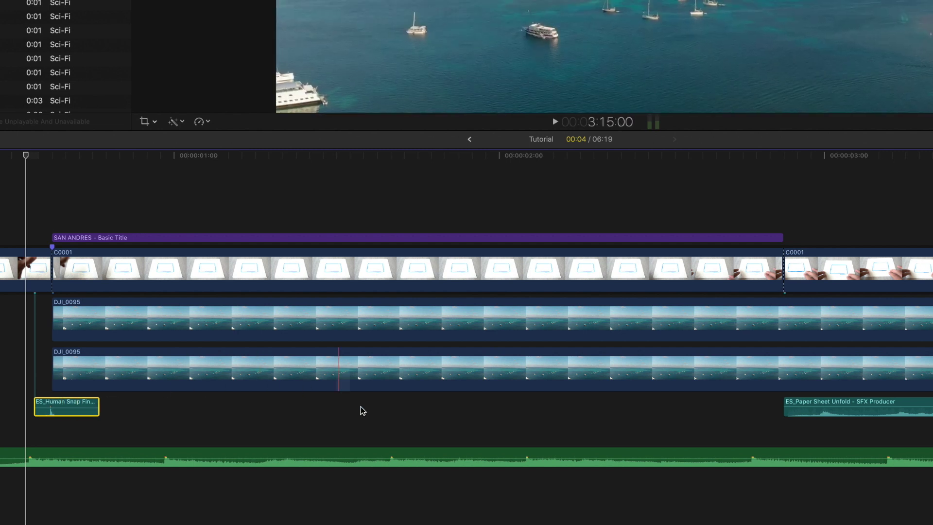
scroll(412, 419, "right", 5)
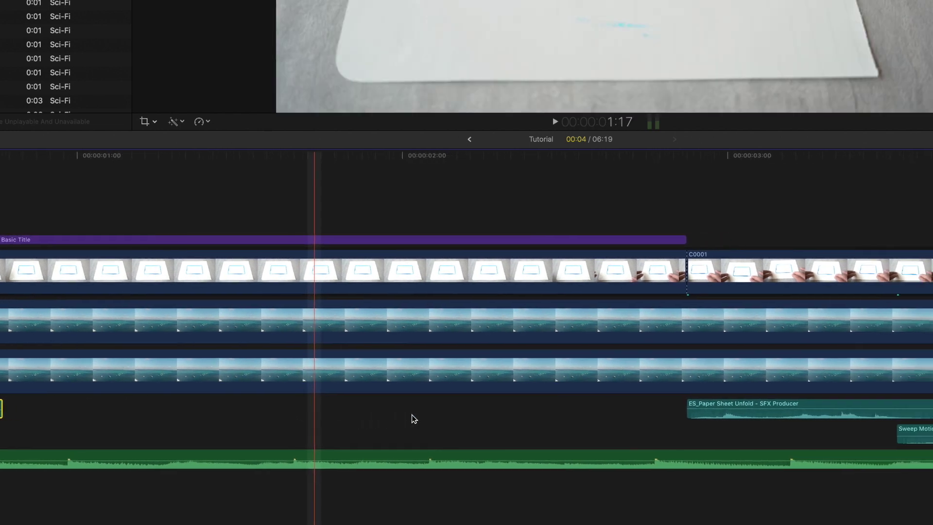
left_click(688, 407)
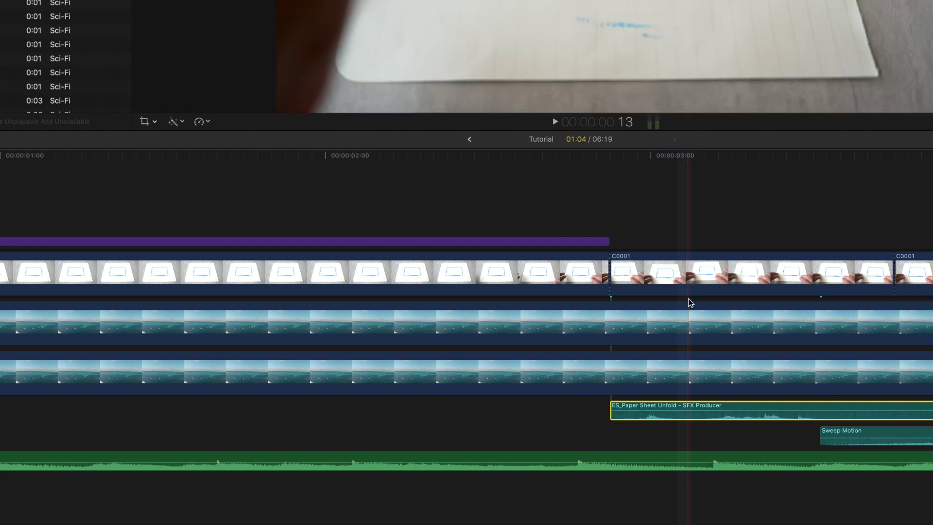
scroll(689, 302, "right", 6)
left_click(710, 436)
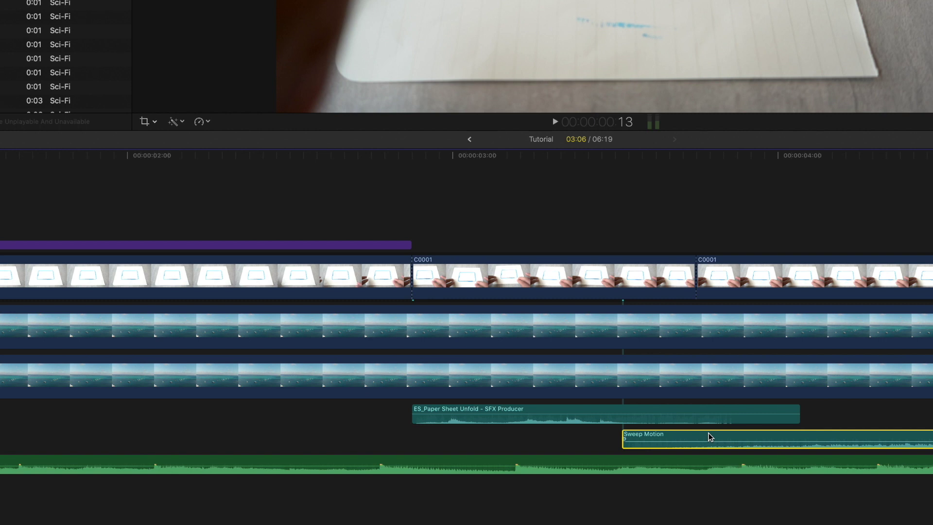
key("super+minus")
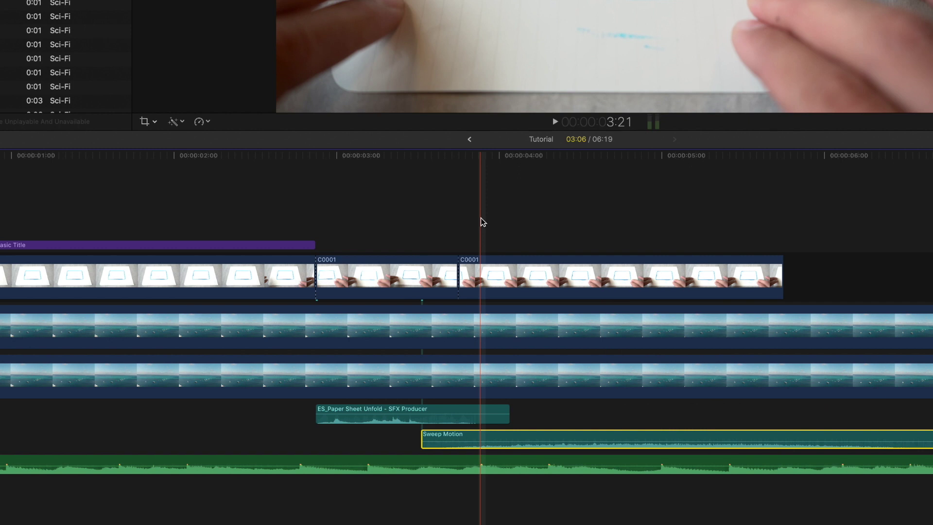